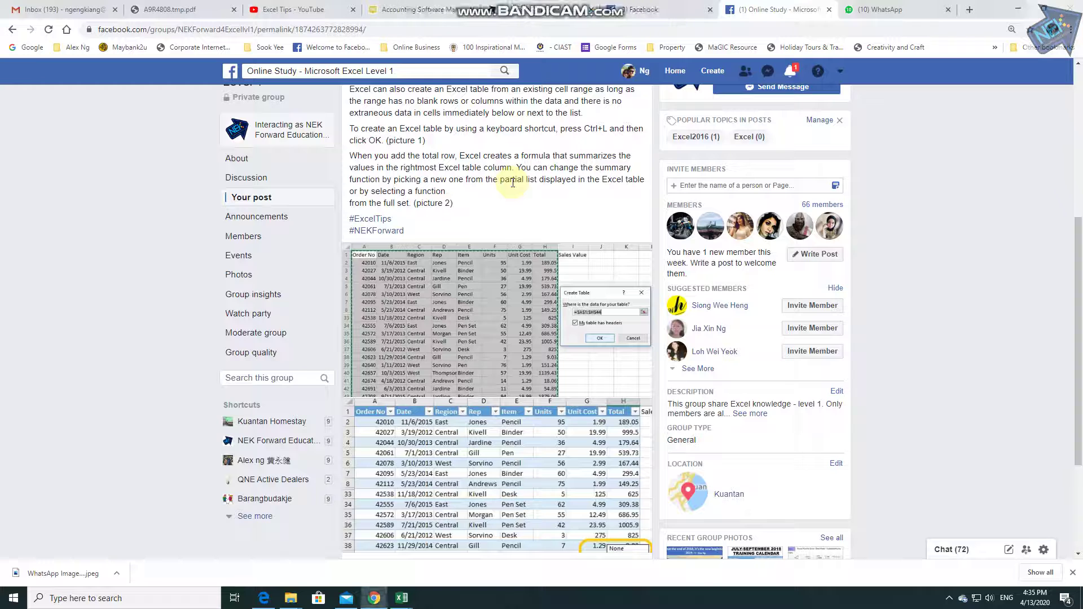
Step: Select the 'Define Excel Table' post title, then bring the Excel sales workbook to the front
{"action": "scroll", "coordinate": [470, 265], "scroll_direction": "up", "scroll_amount": 1}
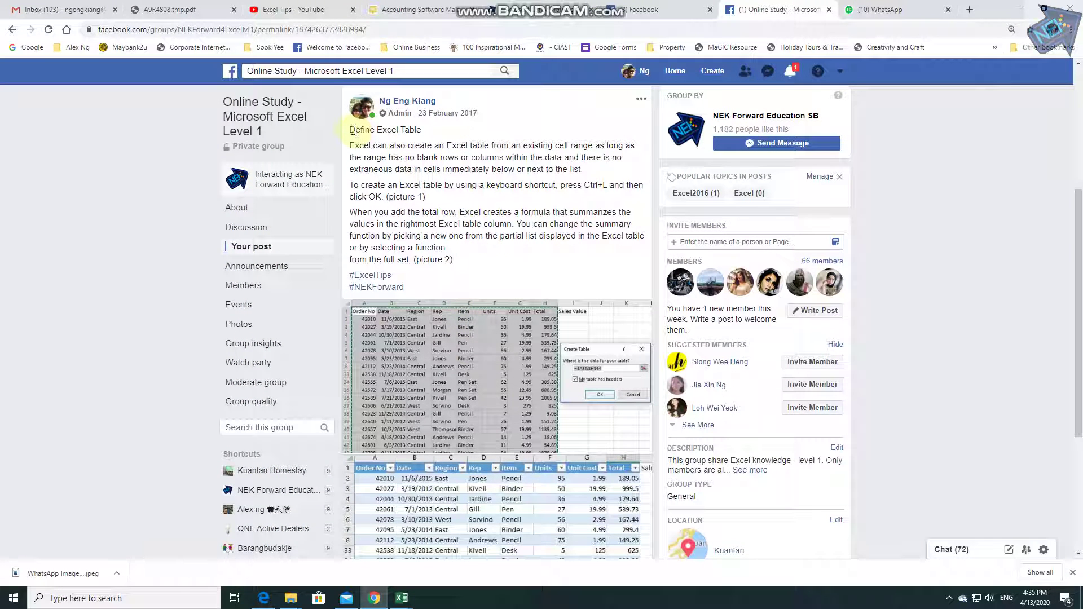
{"action": "left_click_drag", "start_coordinate": [351, 131], "coordinate": [420, 131]}
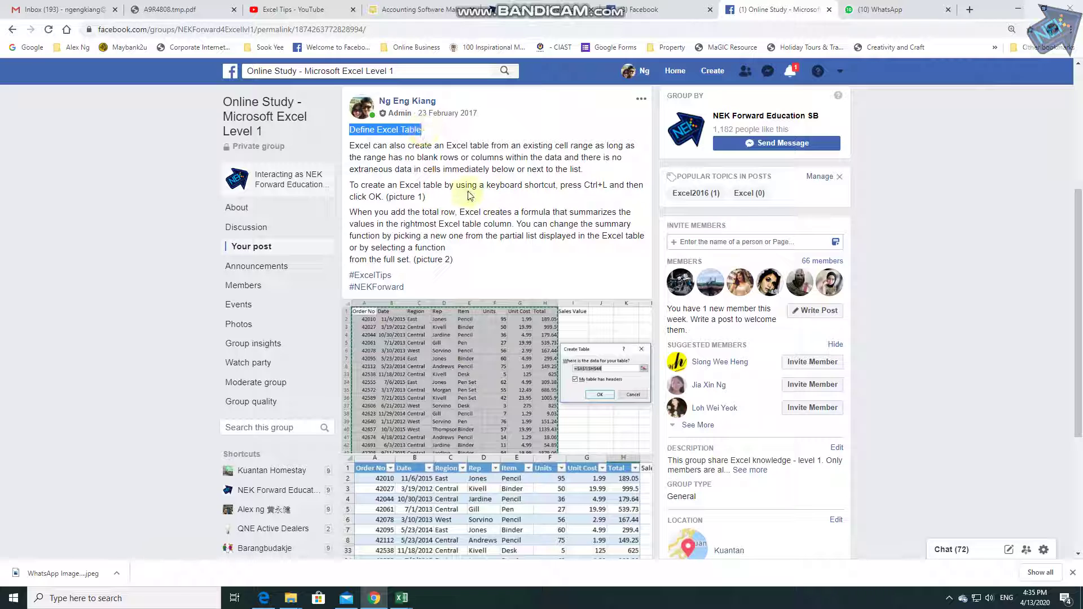
{"action": "scroll", "coordinate": [468, 190], "scroll_direction": "down", "scroll_amount": 2}
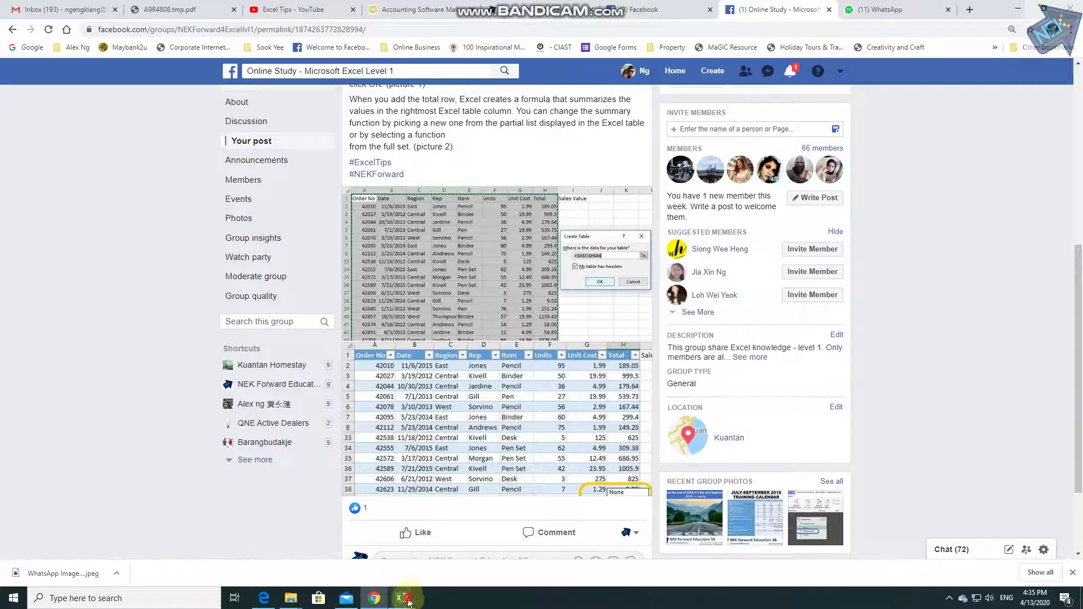
{"action": "mouse_move", "coordinate": [415, 597]}
{"action": "left_click", "coordinate": [441, 568]}
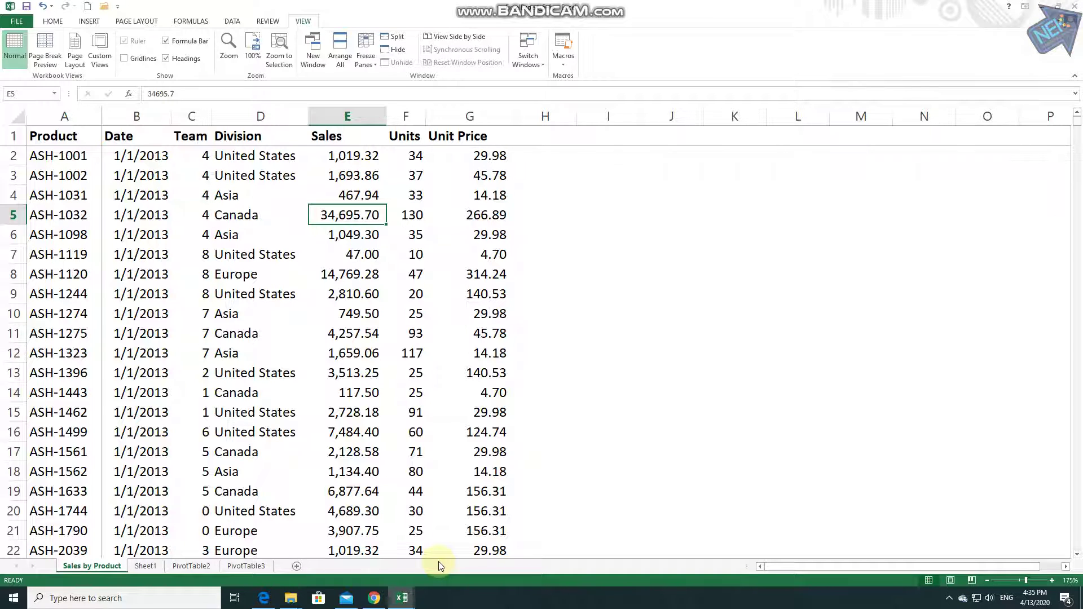
Step: Click through cells in the sales data, such as Sales, Unit Price and Canada, then show the Home ribbon
{"action": "left_click", "coordinate": [326, 136]}
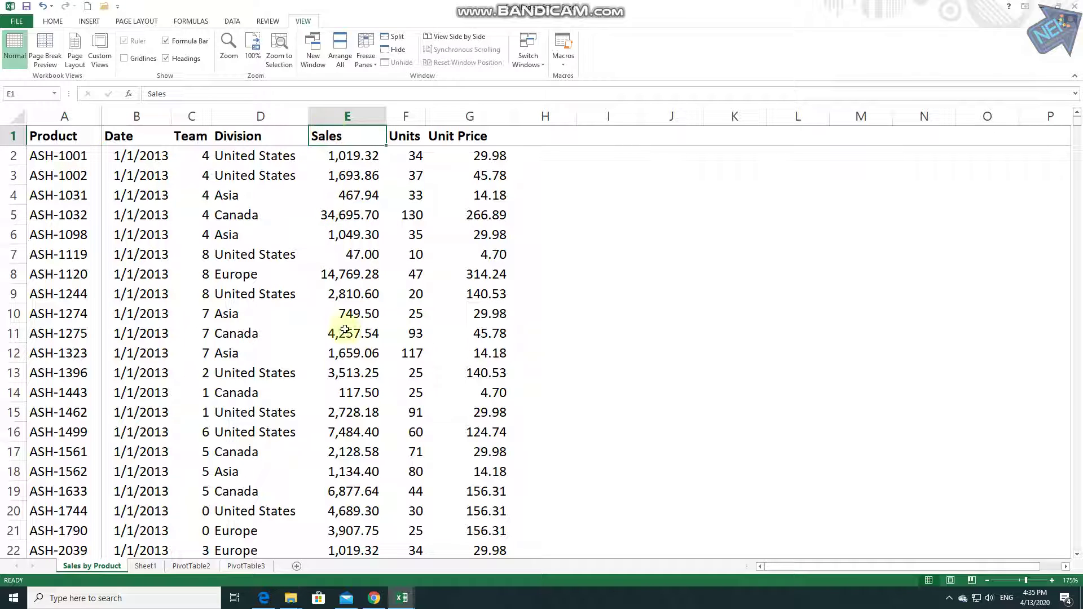
{"action": "left_click", "coordinate": [381, 235]}
{"action": "left_click", "coordinate": [444, 218]}
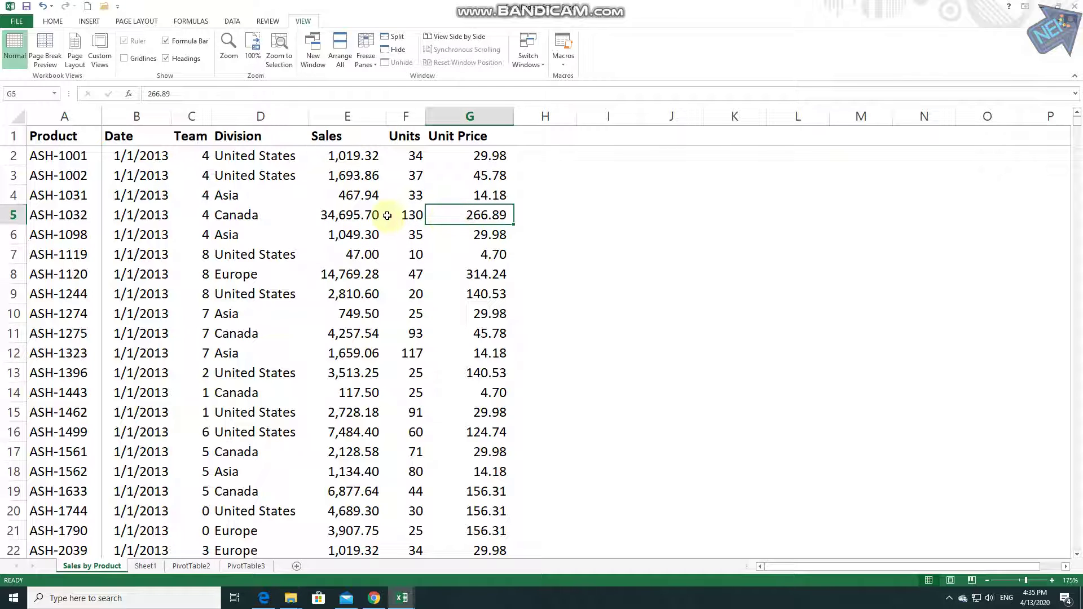
{"action": "left_click", "coordinate": [406, 215]}
{"action": "left_click", "coordinate": [329, 215]}
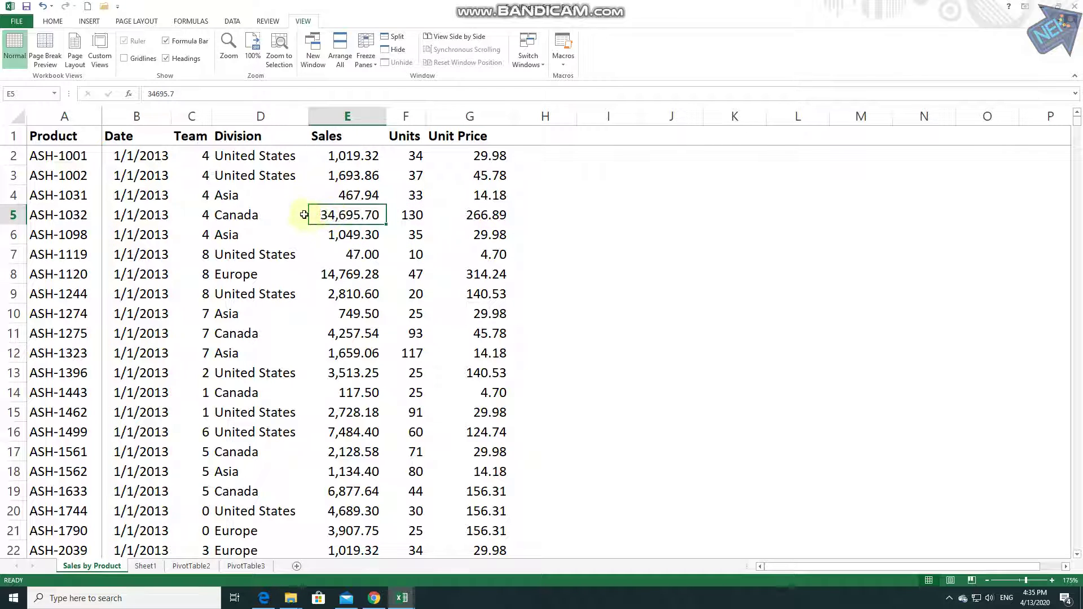
{"action": "left_click", "coordinate": [292, 215]}
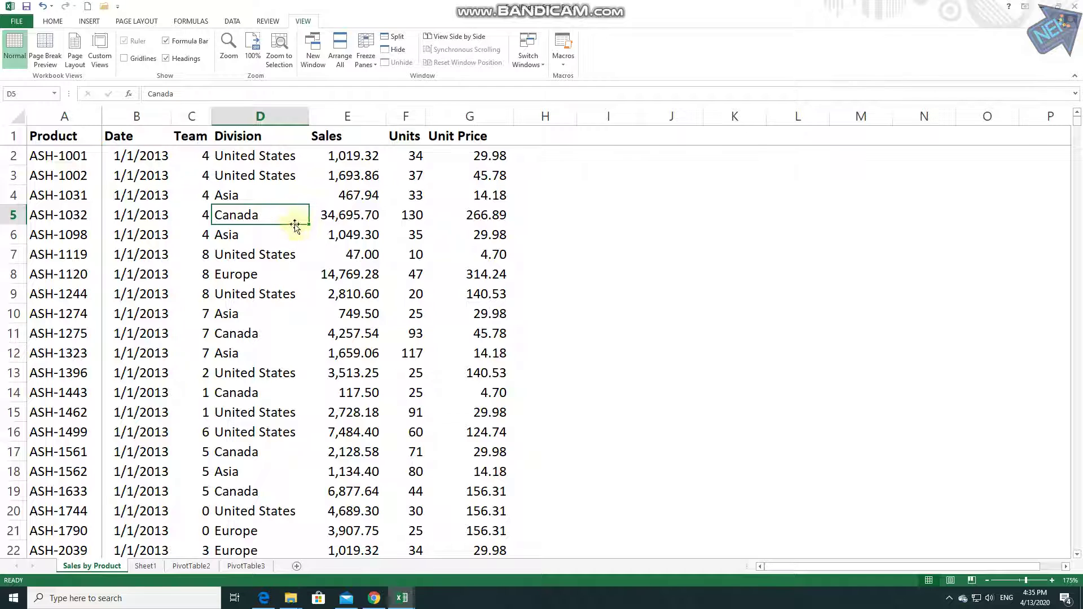
{"action": "left_click", "coordinate": [189, 197]}
{"action": "left_click", "coordinate": [252, 223]}
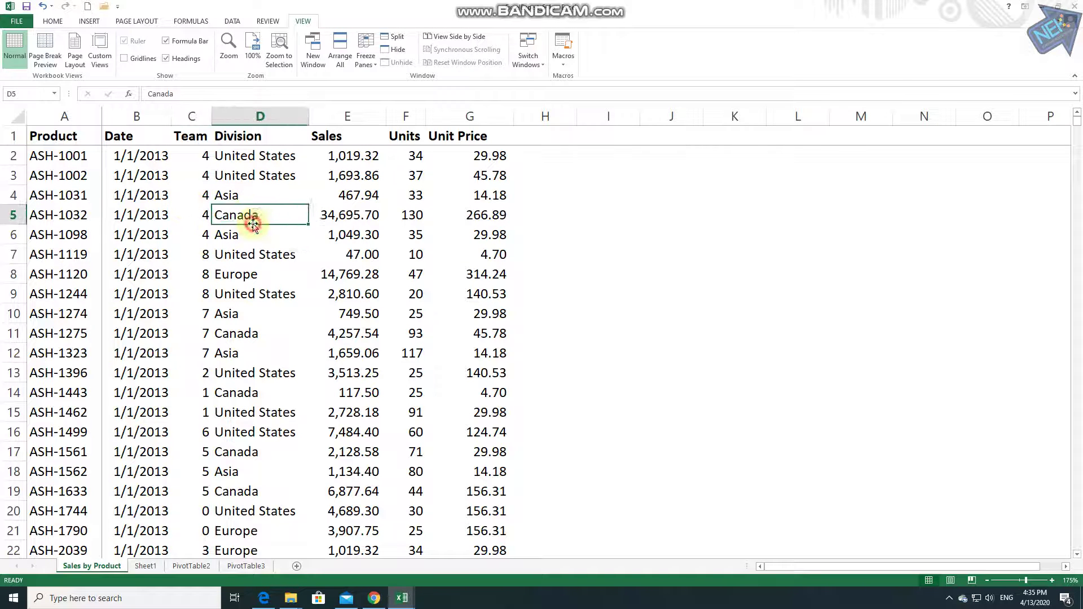
{"action": "left_click", "coordinate": [52, 21]}
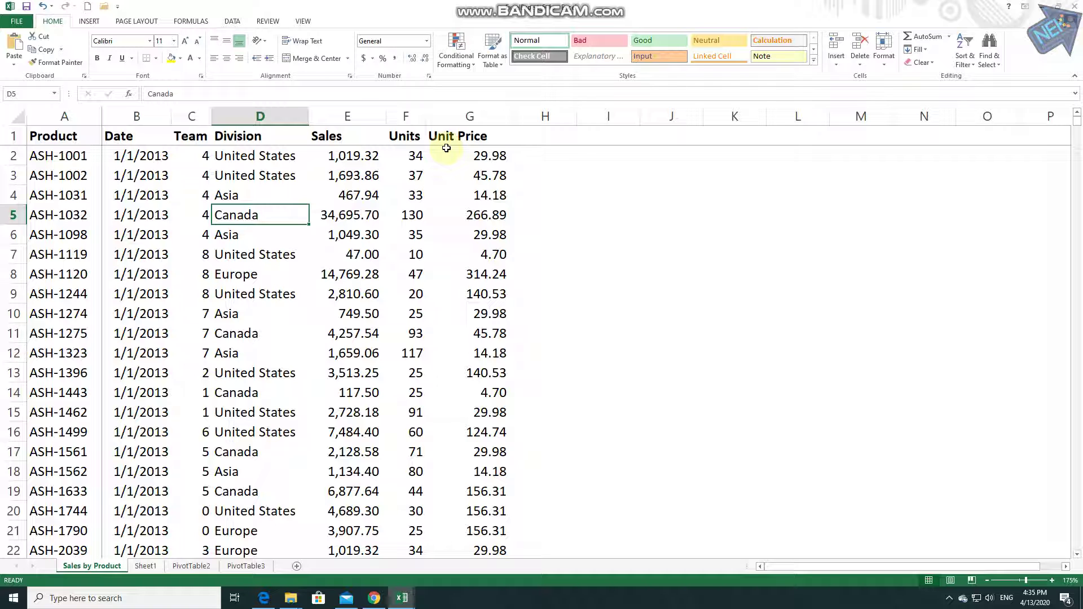
Step: Turn the range $A$1:$G$1084 into Table1 with Ctrl+T, keeping 'My table has headers' checked
{"action": "left_click", "coordinate": [501, 65]}
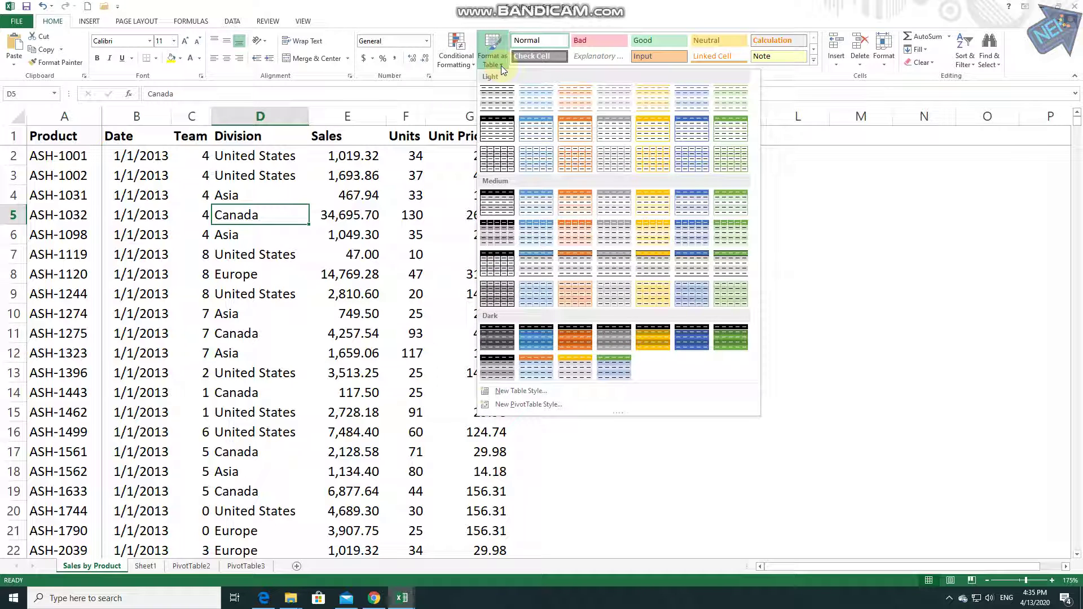
{"action": "left_click", "coordinate": [501, 66]}
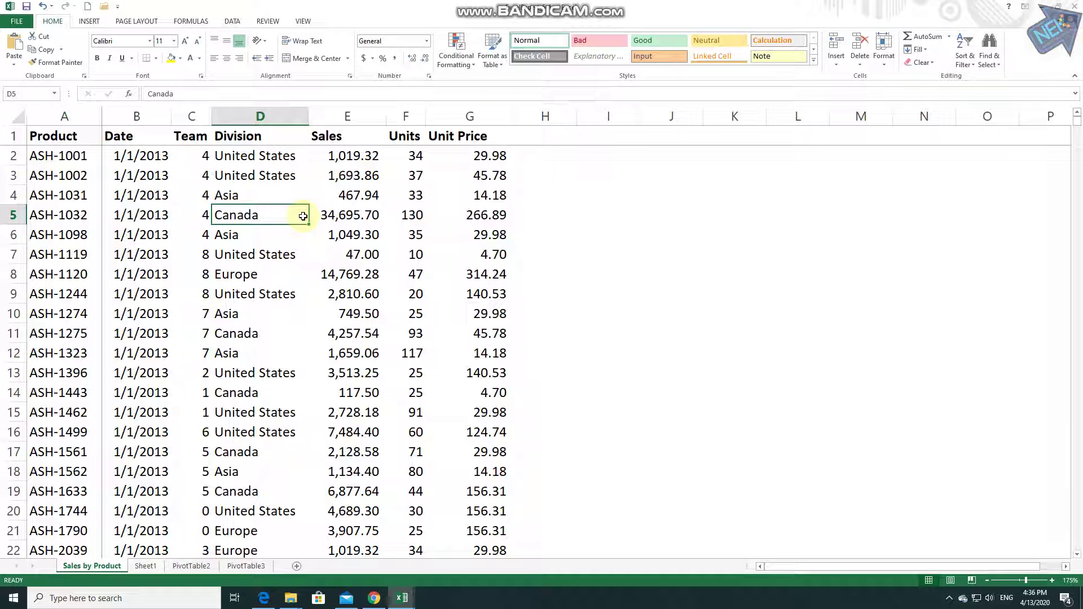
{"action": "key", "text": "ctrl+t"}
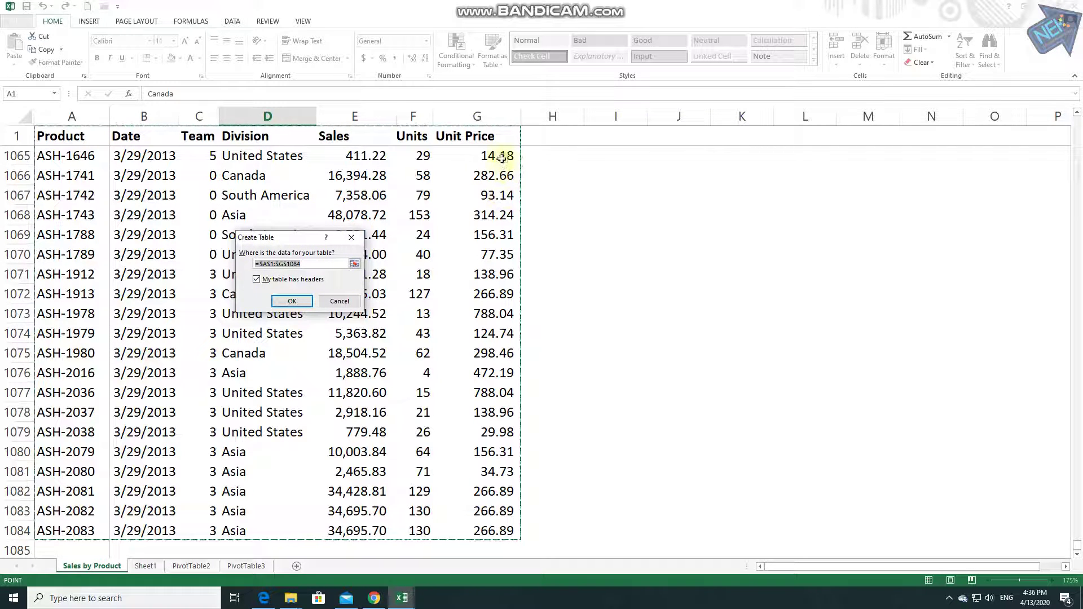
{"action": "scroll", "coordinate": [376, 287], "scroll_direction": "down", "scroll_amount": 4}
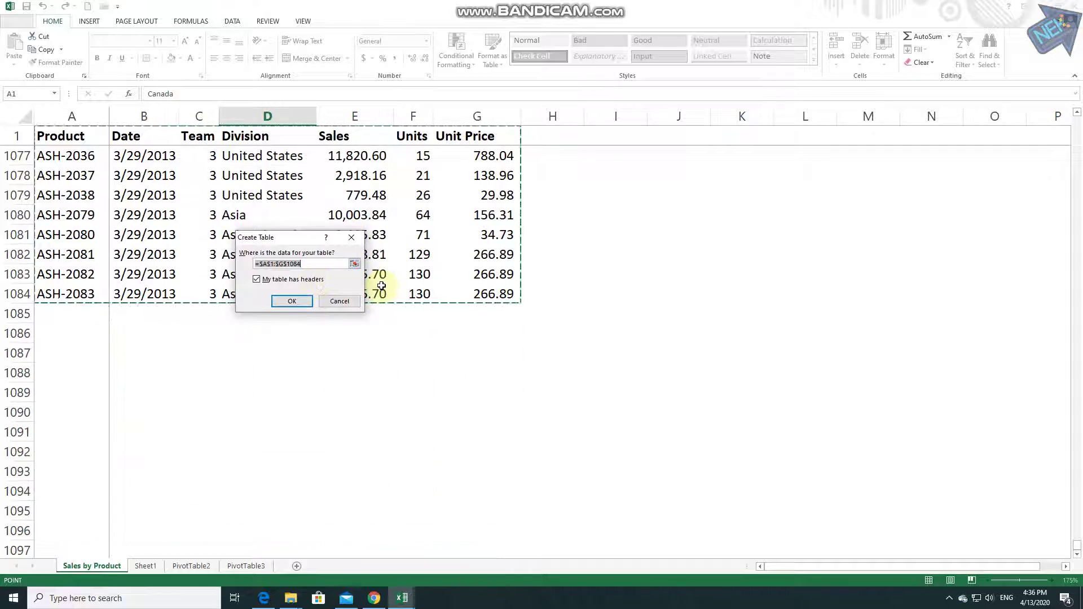
{"action": "scroll", "coordinate": [382, 285], "scroll_direction": "up", "scroll_amount": 5}
{"action": "scroll", "coordinate": [381, 285], "scroll_direction": "up", "scroll_amount": 20}
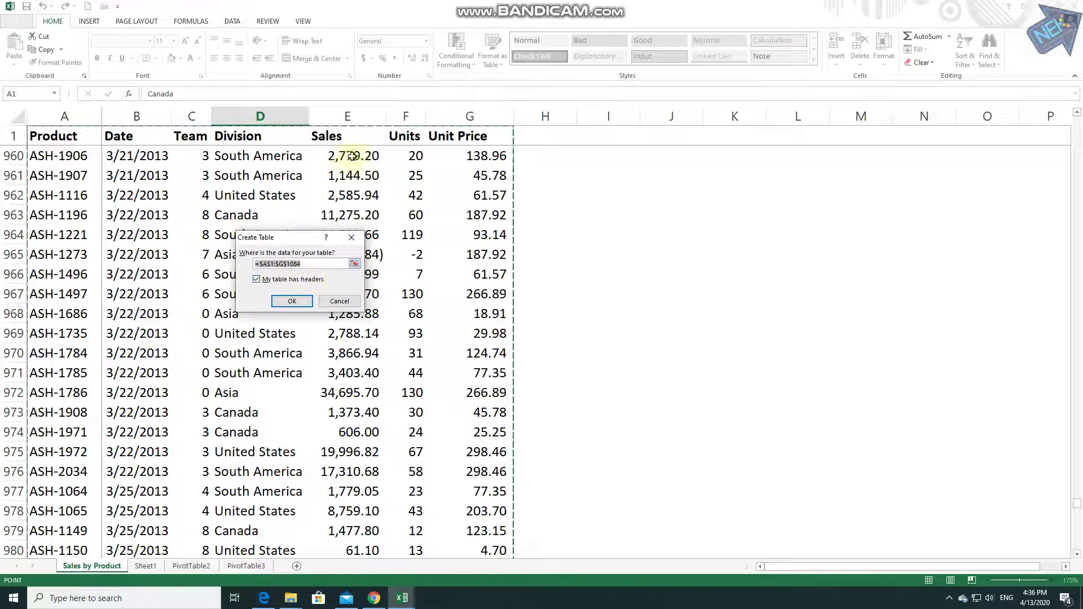
{"action": "left_click", "coordinate": [256, 280]}
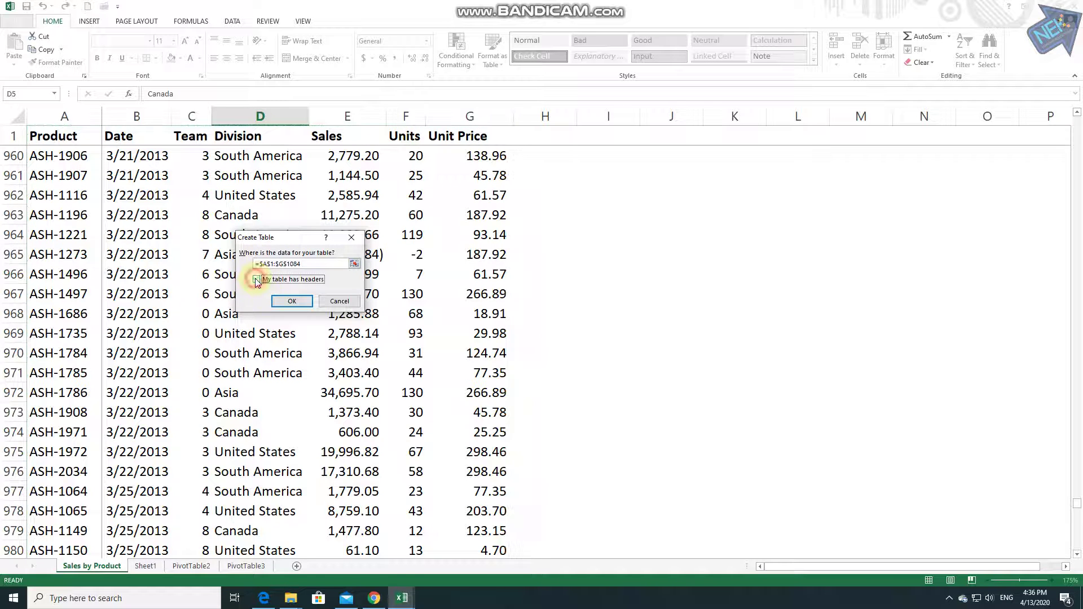
{"action": "left_click", "coordinate": [296, 302]}
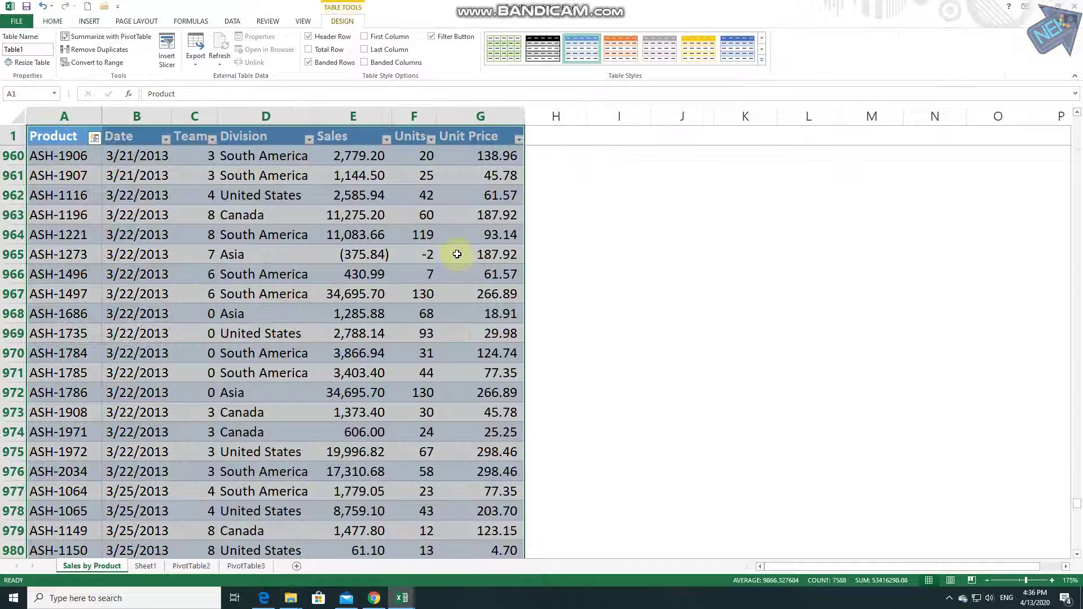
{"action": "left_click", "coordinate": [461, 248]}
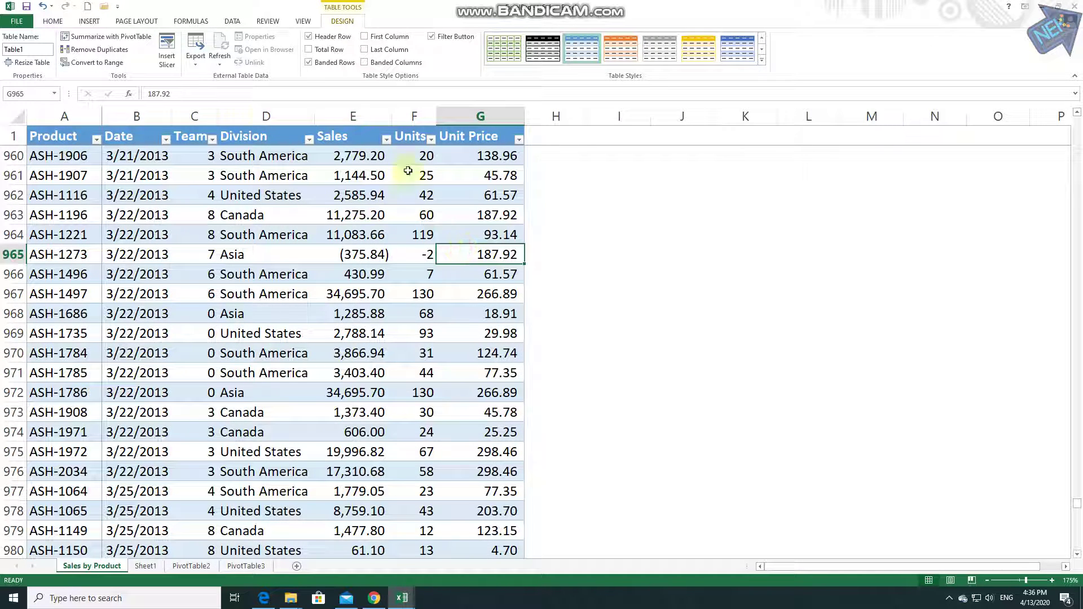
{"action": "scroll", "coordinate": [308, 240], "scroll_direction": "up", "scroll_amount": 5}
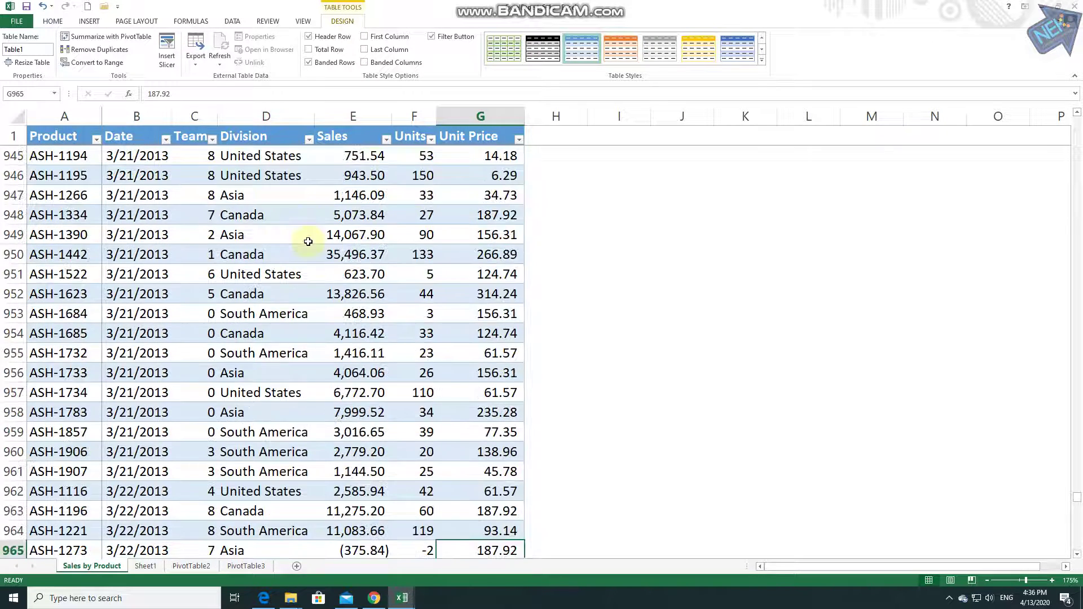
{"action": "left_click", "coordinate": [309, 226]}
{"action": "key", "text": "ctrl+Up"}
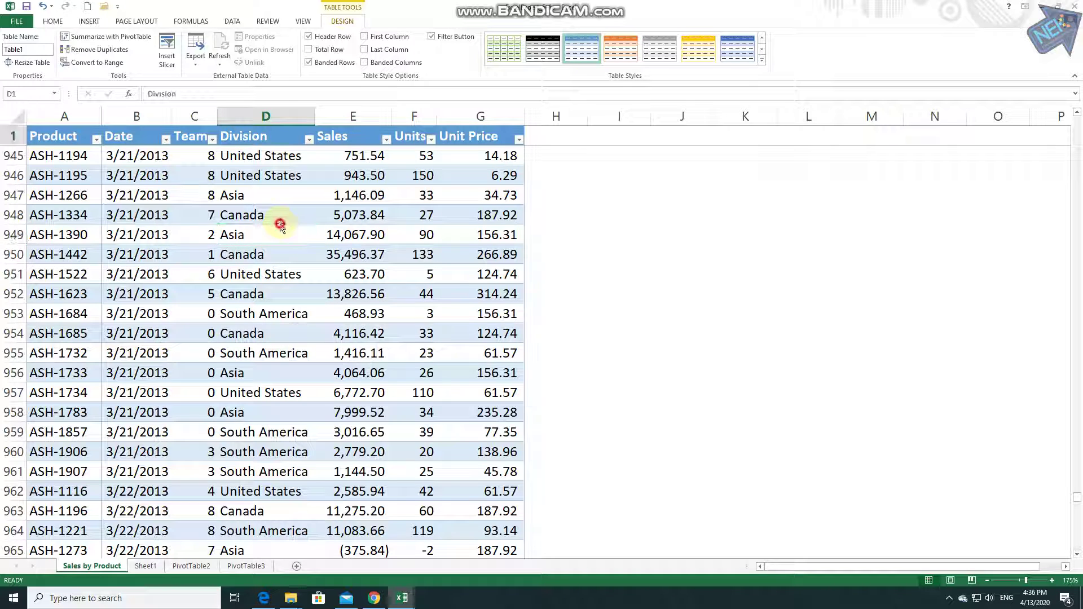
{"action": "key", "text": "Down"}
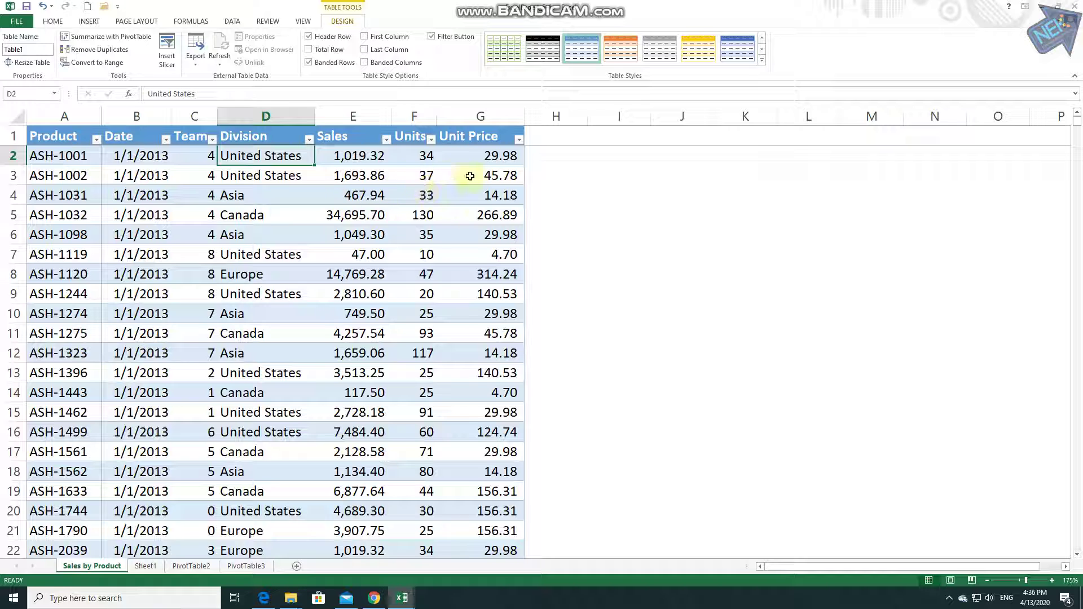
{"action": "left_click", "coordinate": [463, 197]}
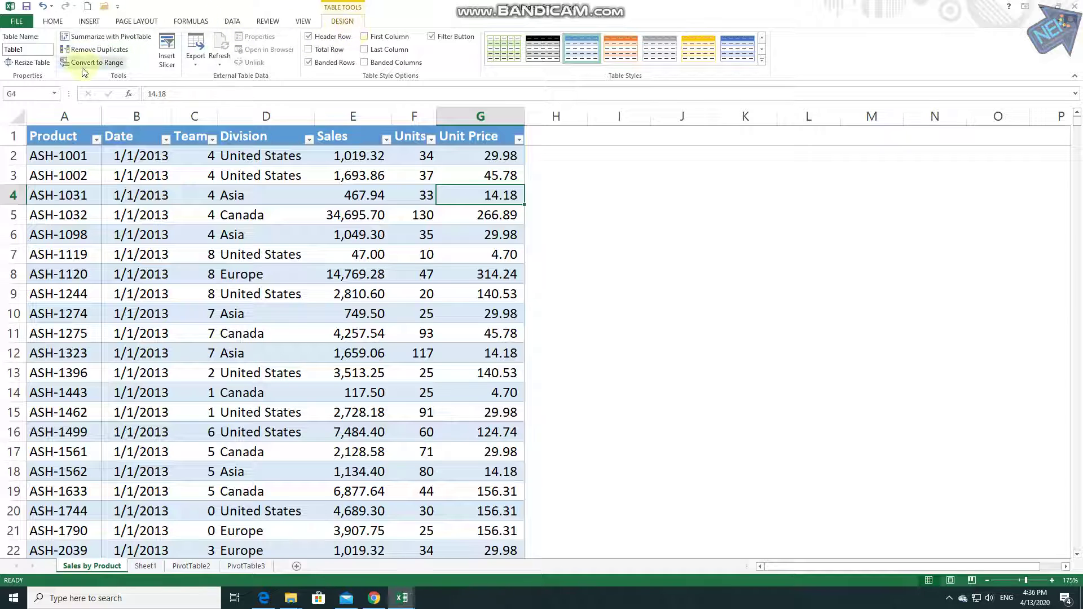
{"action": "left_click", "coordinate": [468, 154]}
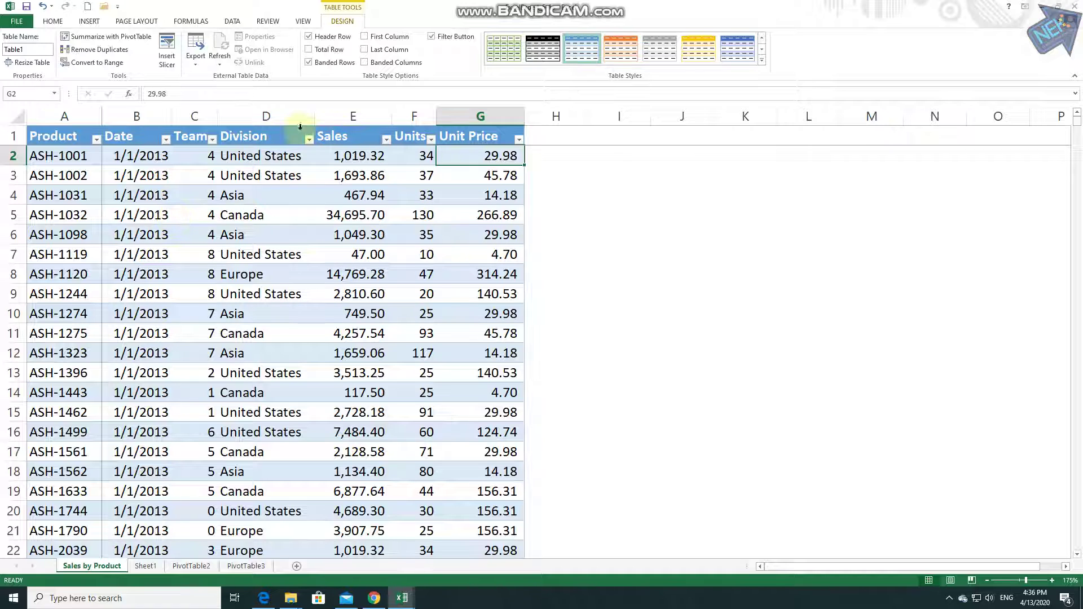
{"action": "key", "text": "ctrl+Down"}
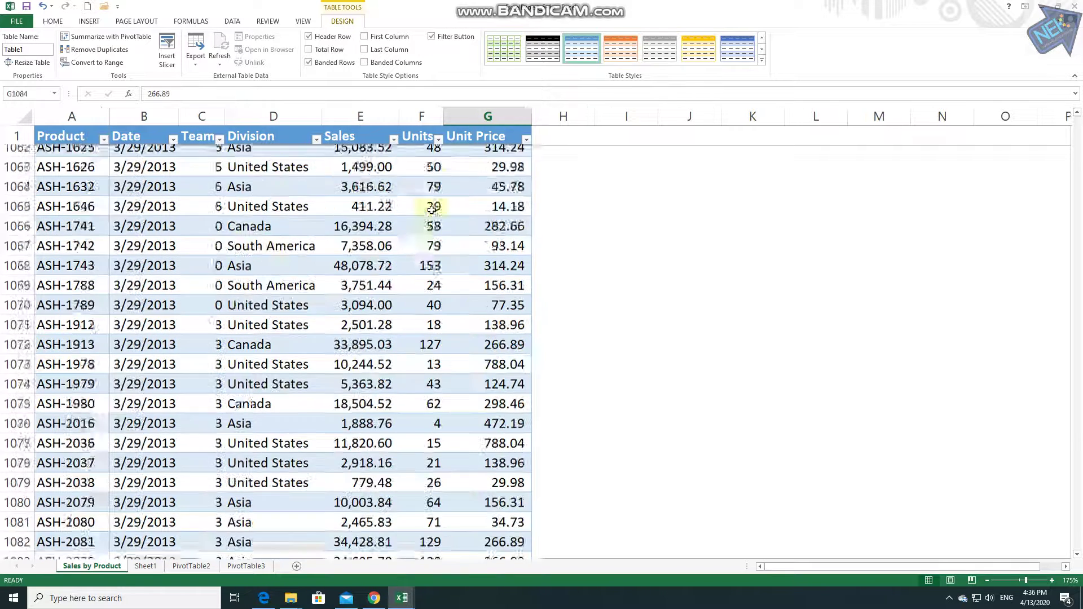
{"action": "key", "text": "Down"}
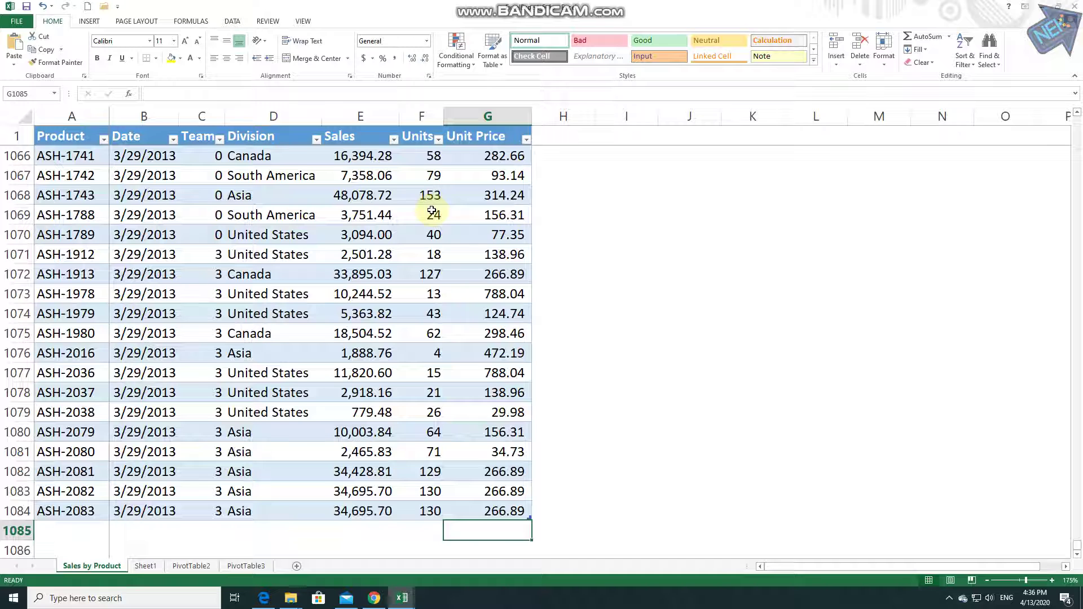
{"action": "left_click", "coordinate": [486, 156]}
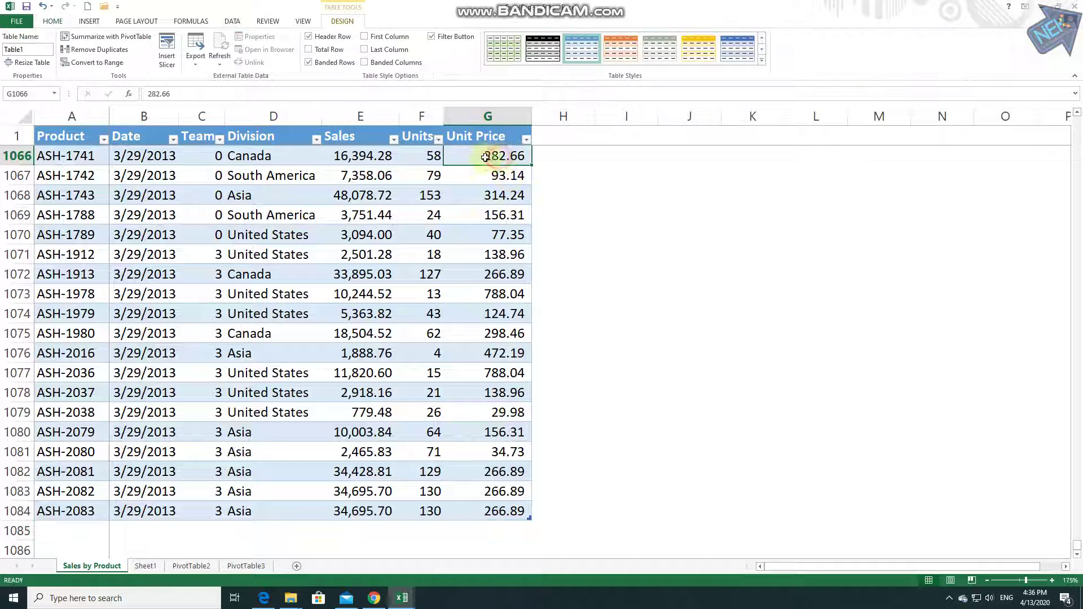
{"action": "left_click", "coordinate": [363, 158]}
Step: Add a SUBTOTAL(109,[Sales]) total in the empty Sales cell below the table
{"action": "left_click", "coordinate": [364, 533]}
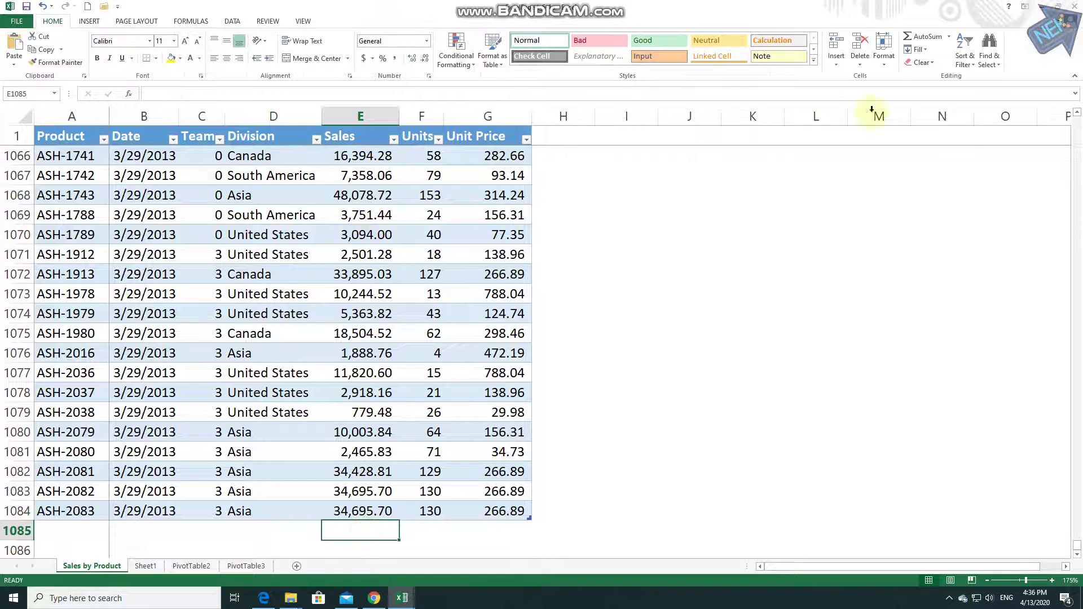
{"action": "left_click", "coordinate": [923, 37]}
{"action": "key", "text": "Return"}
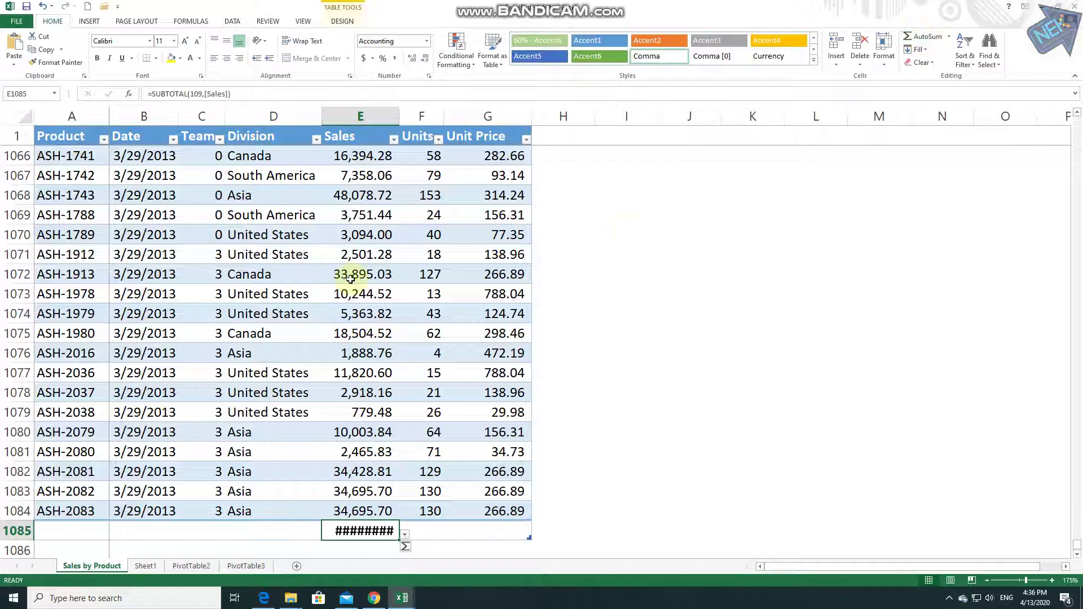
Step: AutoFit the Sales column so the total reads 8,446,652.17 instead of ########
{"action": "left_click", "coordinate": [373, 293]}
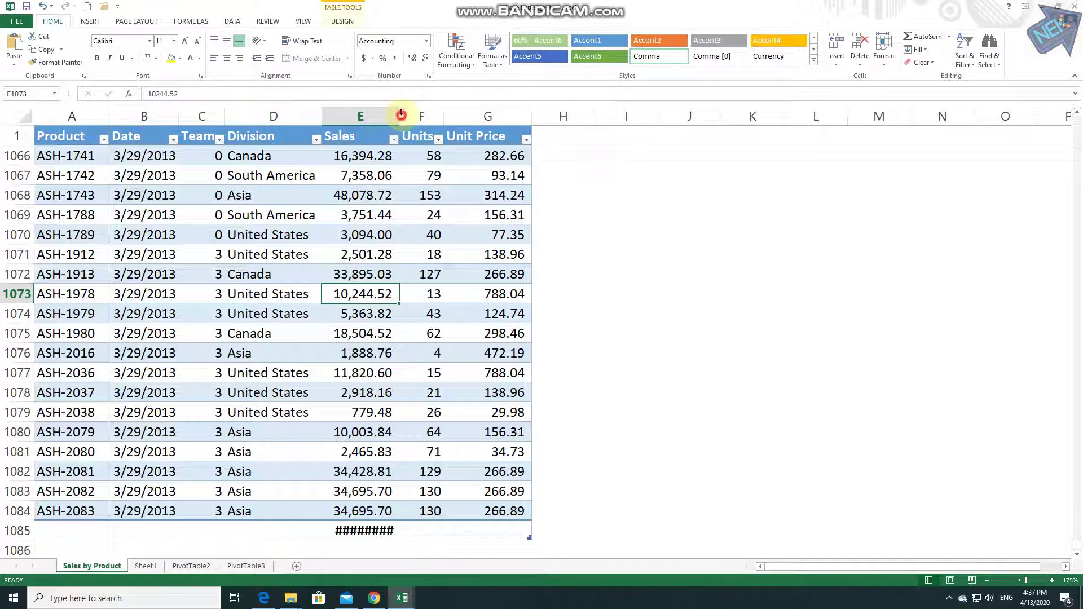
{"action": "double_click", "coordinate": [402, 115]}
{"action": "left_click", "coordinate": [387, 530]}
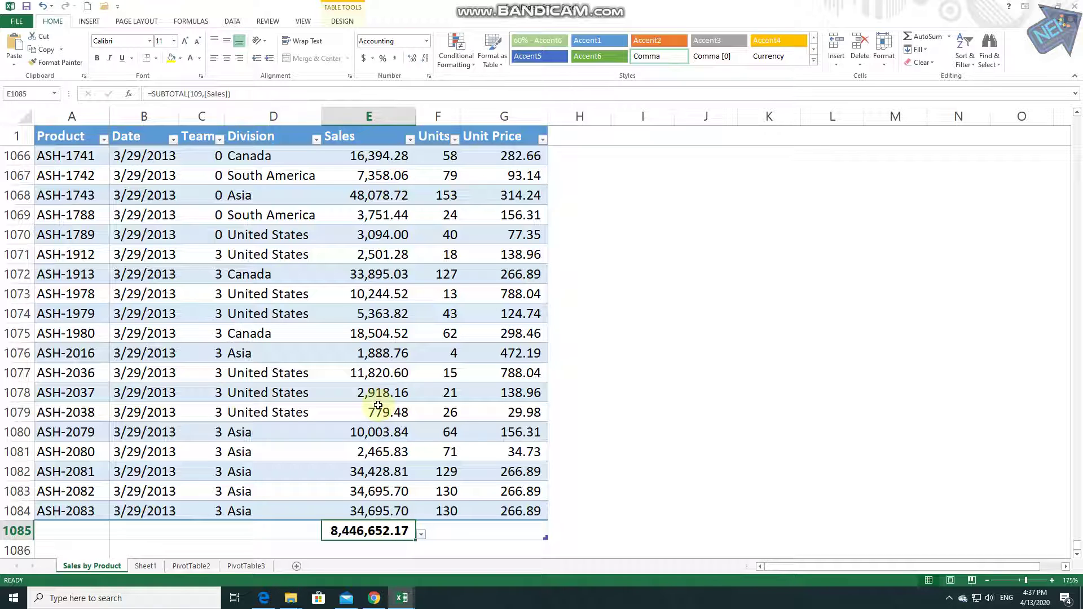
{"action": "scroll", "coordinate": [389, 418], "scroll_direction": "down", "scroll_amount": 4}
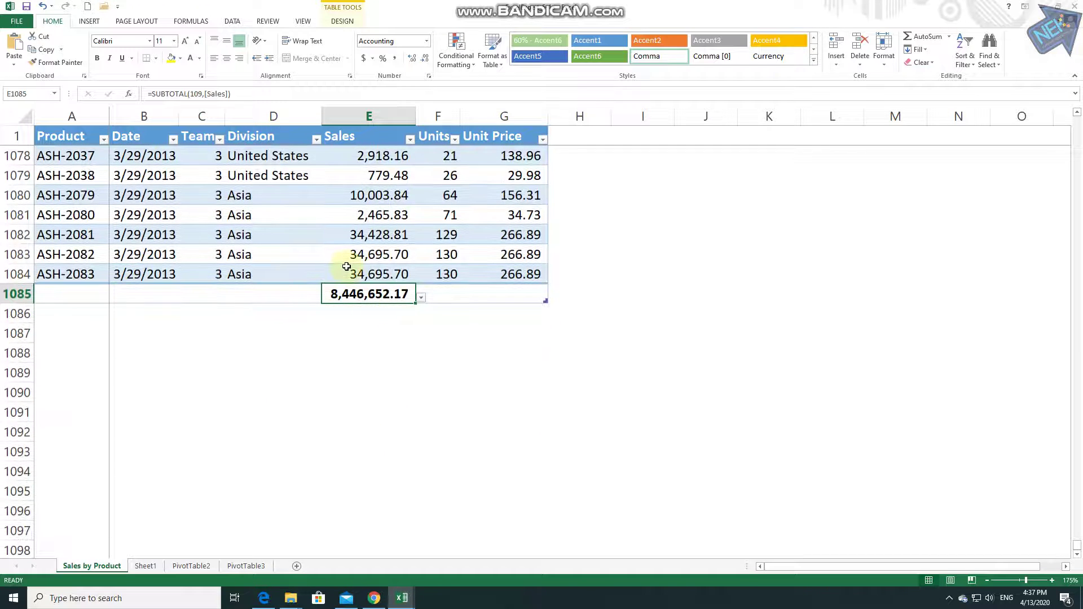
Step: Switch the Sales total to Average, then Max, and finally Min, showing (375.84)
{"action": "left_click", "coordinate": [421, 299]}
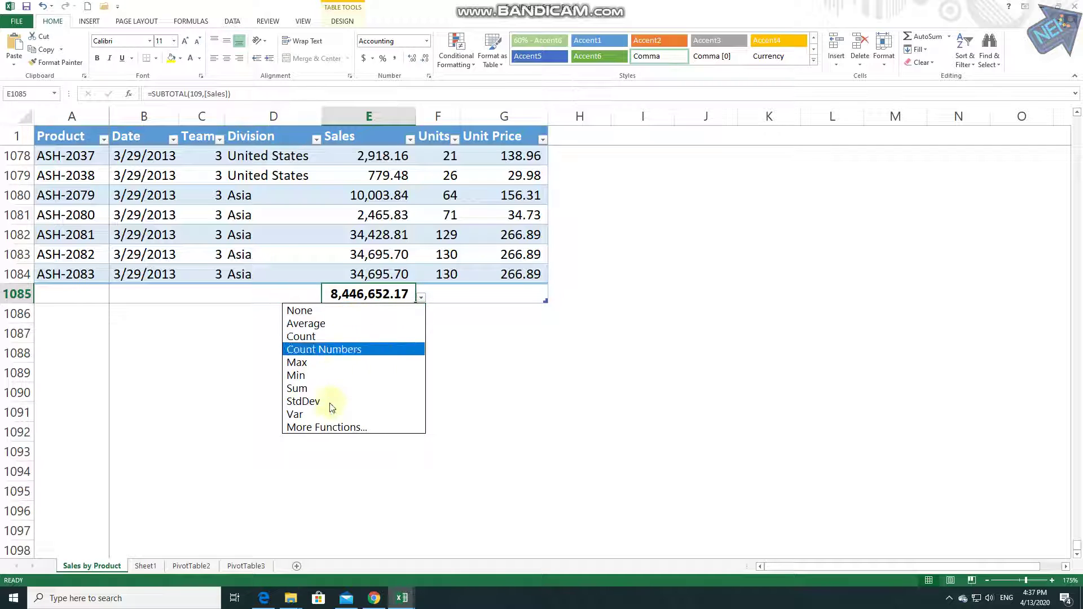
{"action": "left_click", "coordinate": [327, 325]}
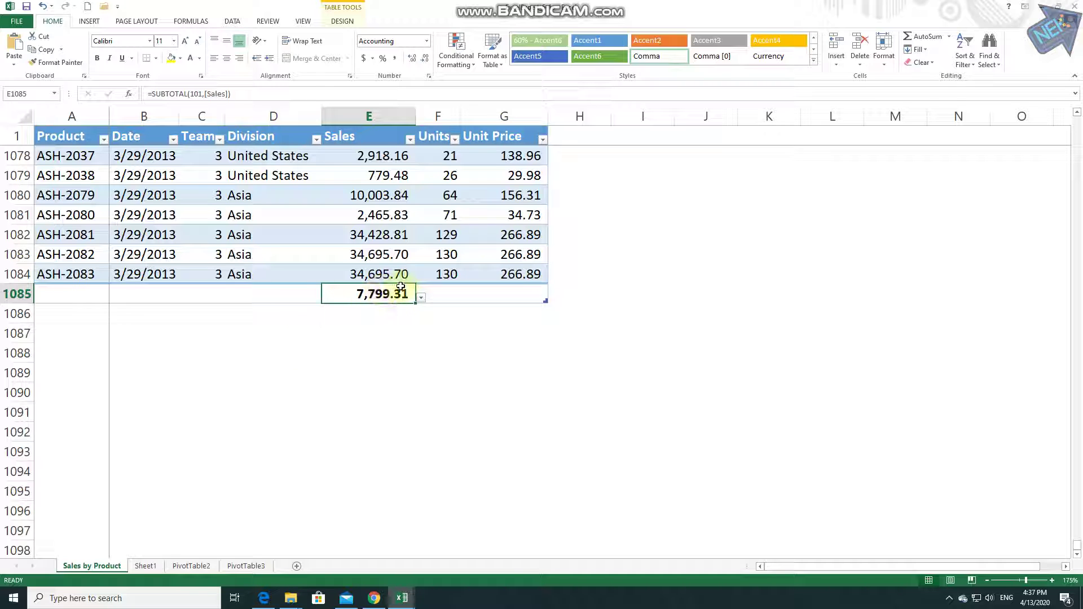
{"action": "left_click", "coordinate": [418, 299]}
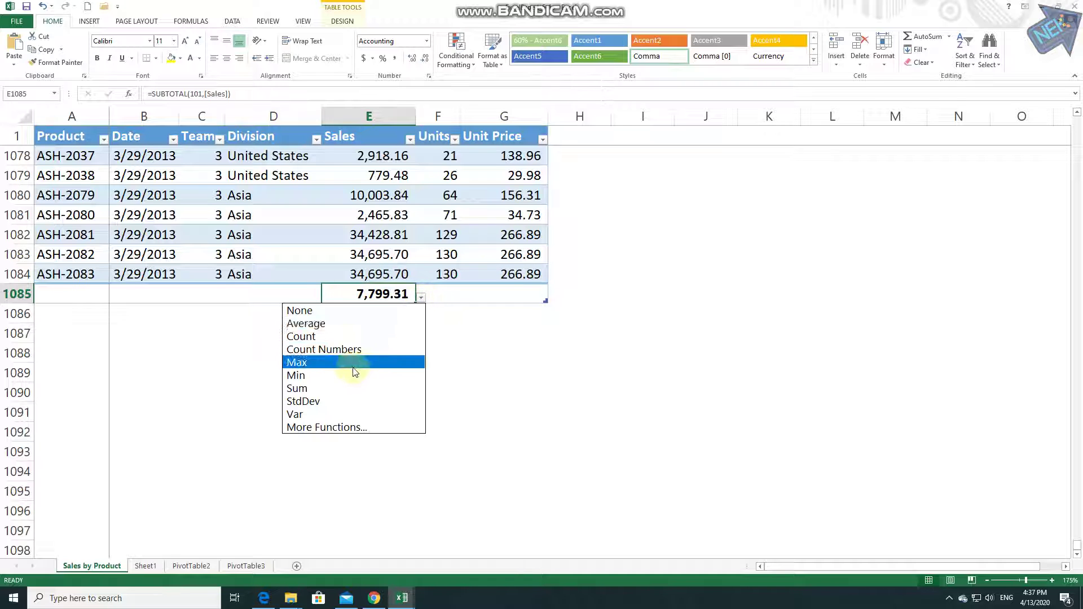
{"action": "left_click", "coordinate": [351, 363]}
{"action": "left_click", "coordinate": [421, 297]}
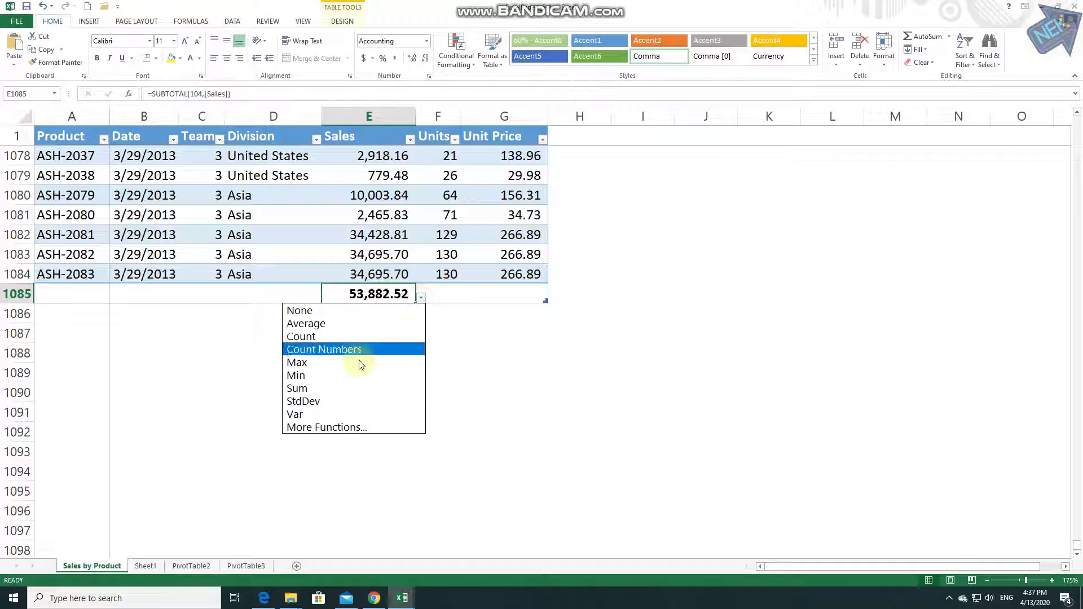
{"action": "left_click", "coordinate": [348, 375]}
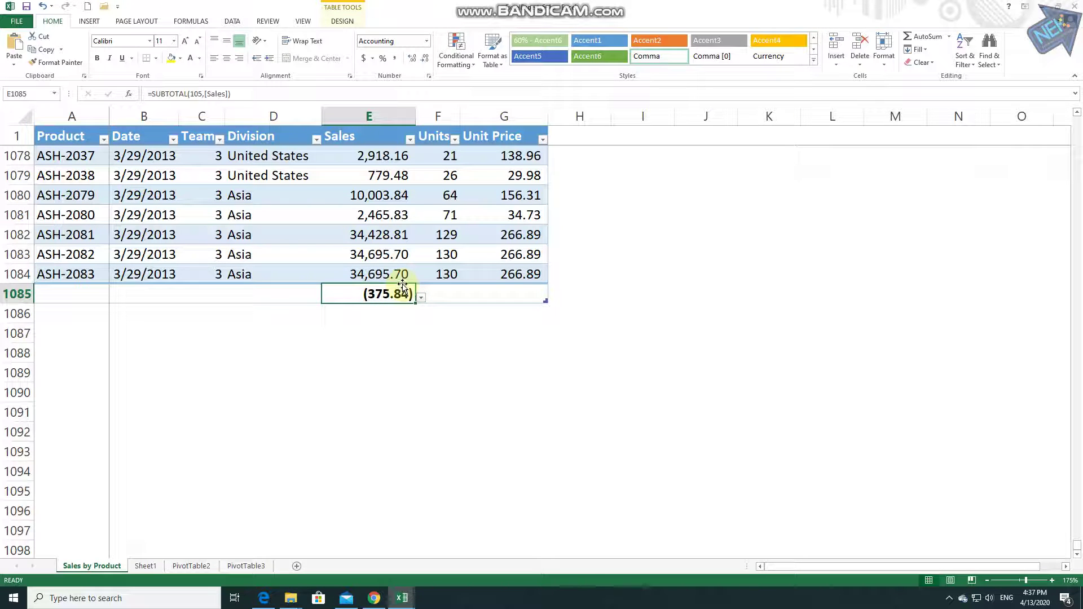
Step: Filter the Division column to show only Asia rows and scroll through the results
{"action": "key", "text": "ctrl+Up"}
{"action": "key", "text": "Down"}
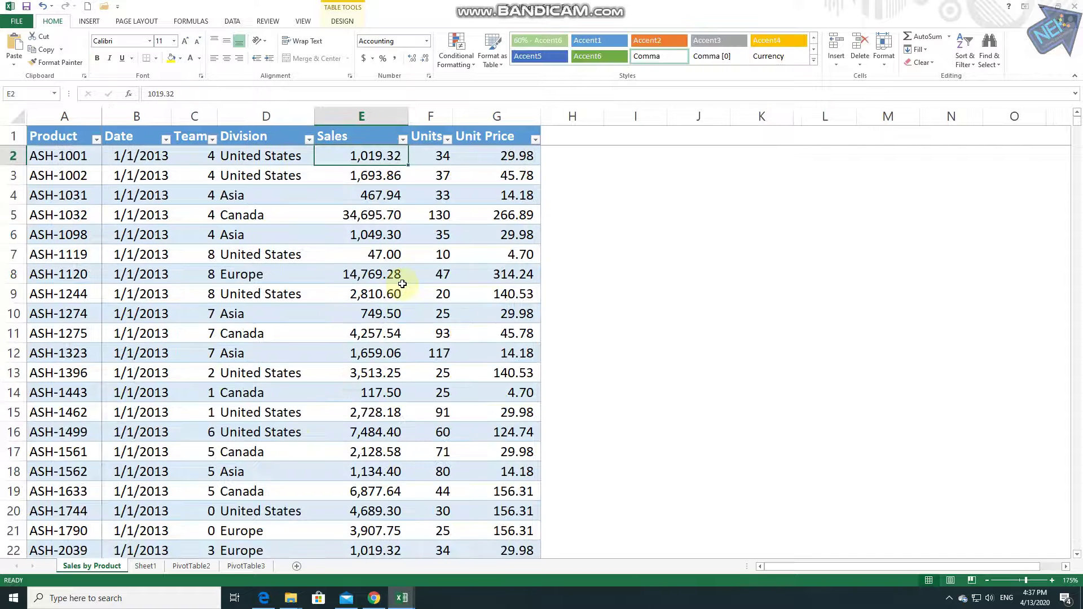
{"action": "key", "text": "Left"}
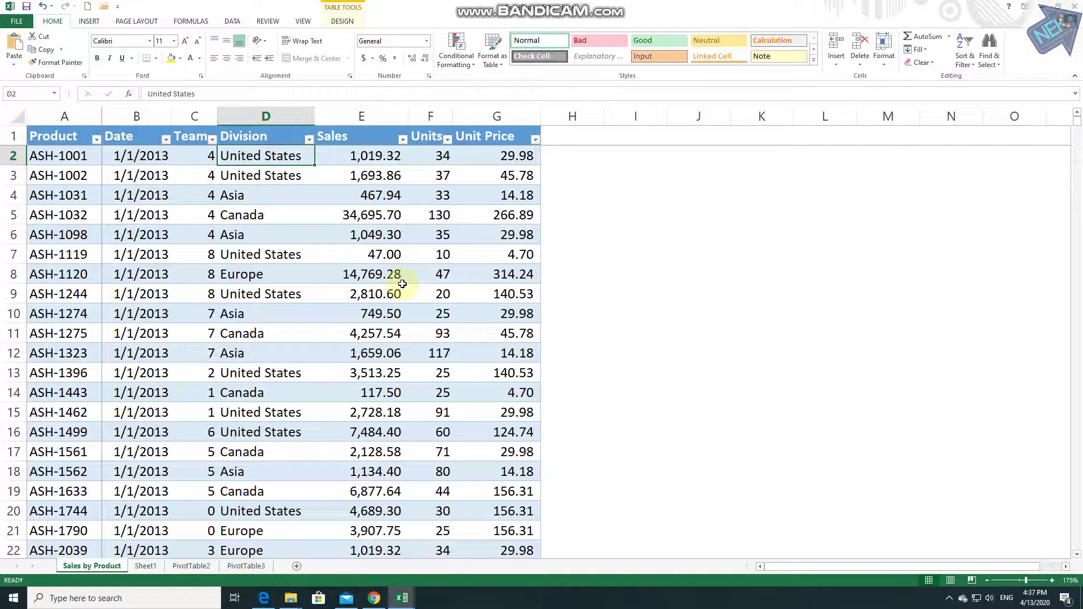
{"action": "left_click", "coordinate": [310, 140]}
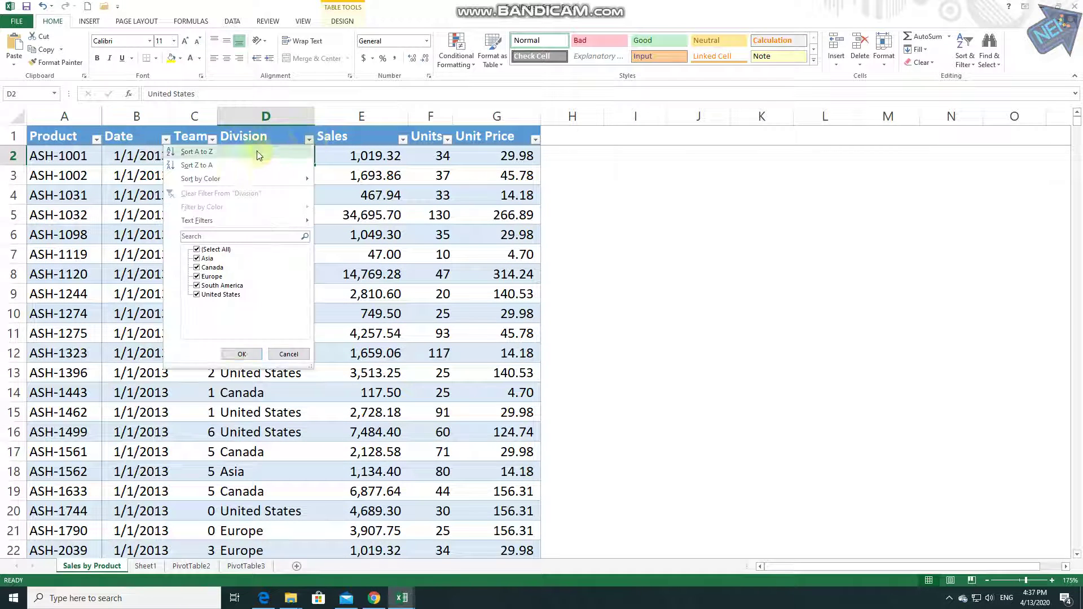
{"action": "left_click", "coordinate": [286, 213]}
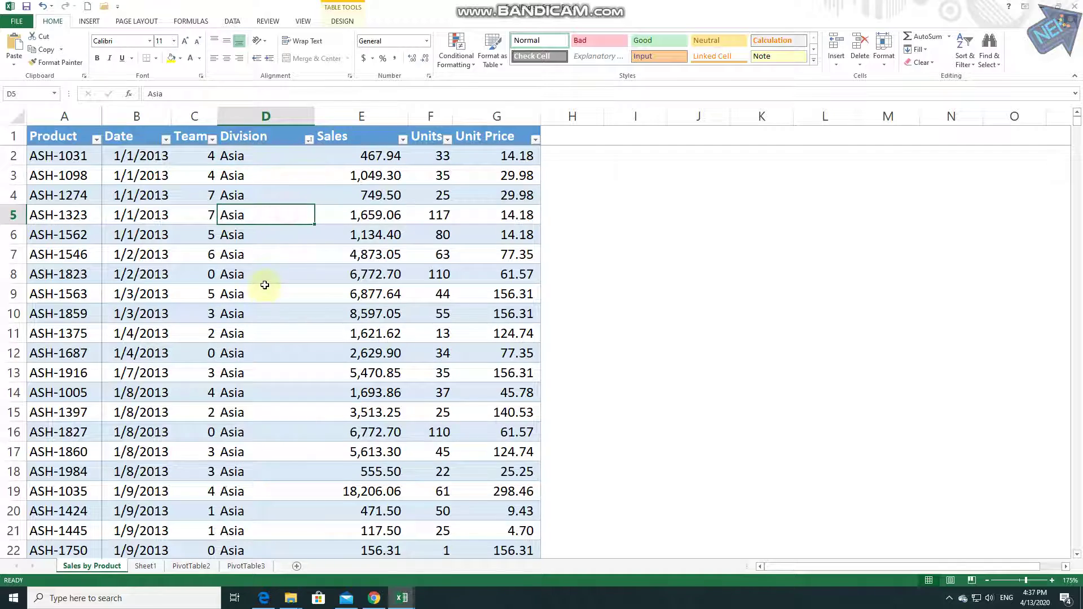
{"action": "scroll", "coordinate": [263, 283], "scroll_direction": "down", "scroll_amount": 8}
{"action": "scroll", "coordinate": [264, 285], "scroll_direction": "down", "scroll_amount": 9}
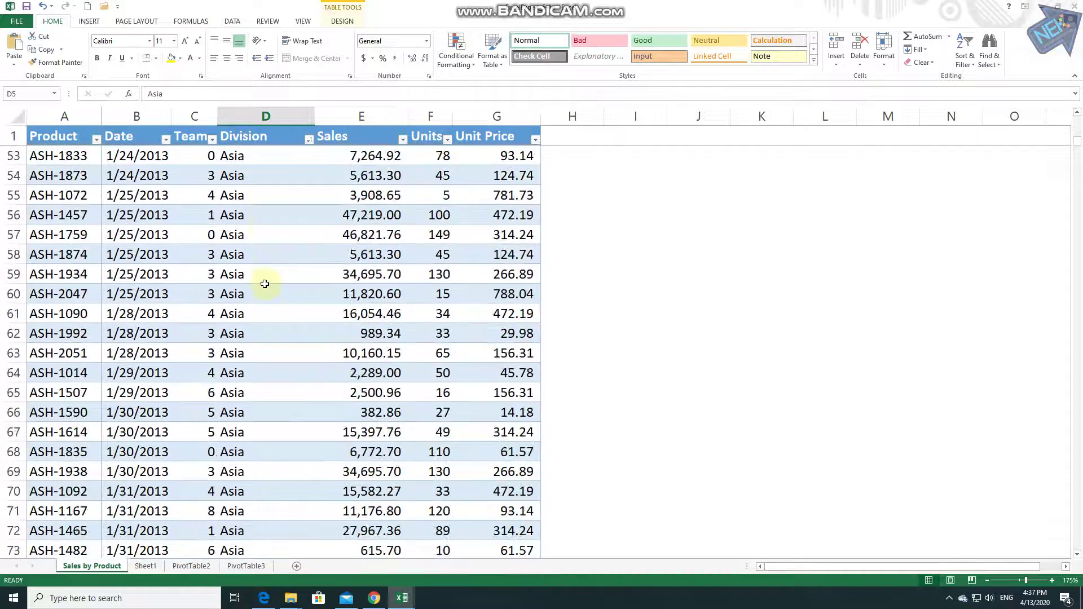
{"action": "scroll", "coordinate": [265, 284], "scroll_direction": "down", "scroll_amount": 20}
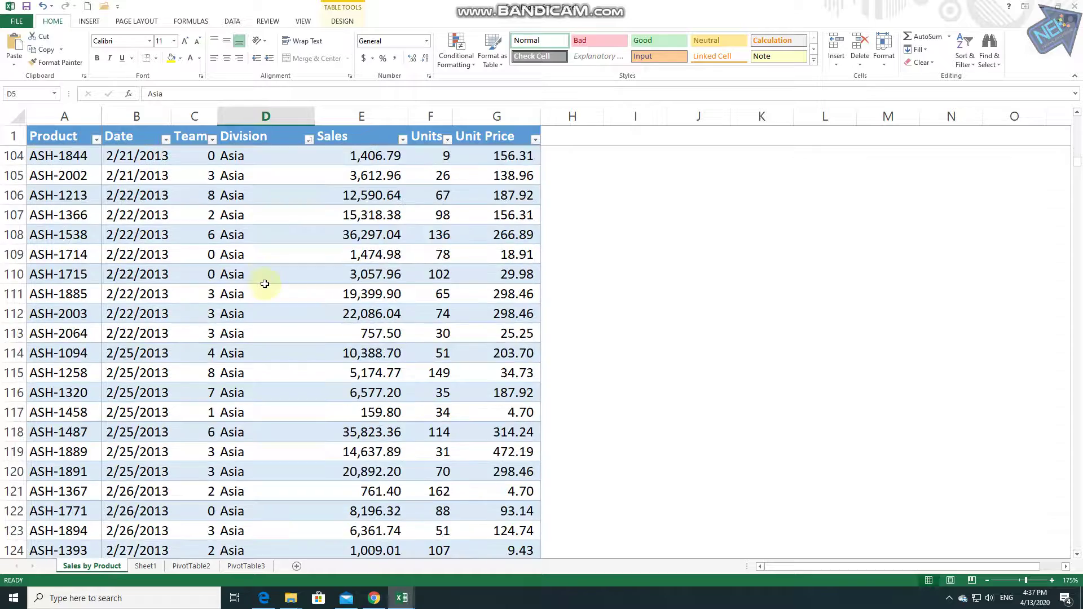
{"action": "scroll", "coordinate": [265, 283], "scroll_direction": "up", "scroll_amount": 20}
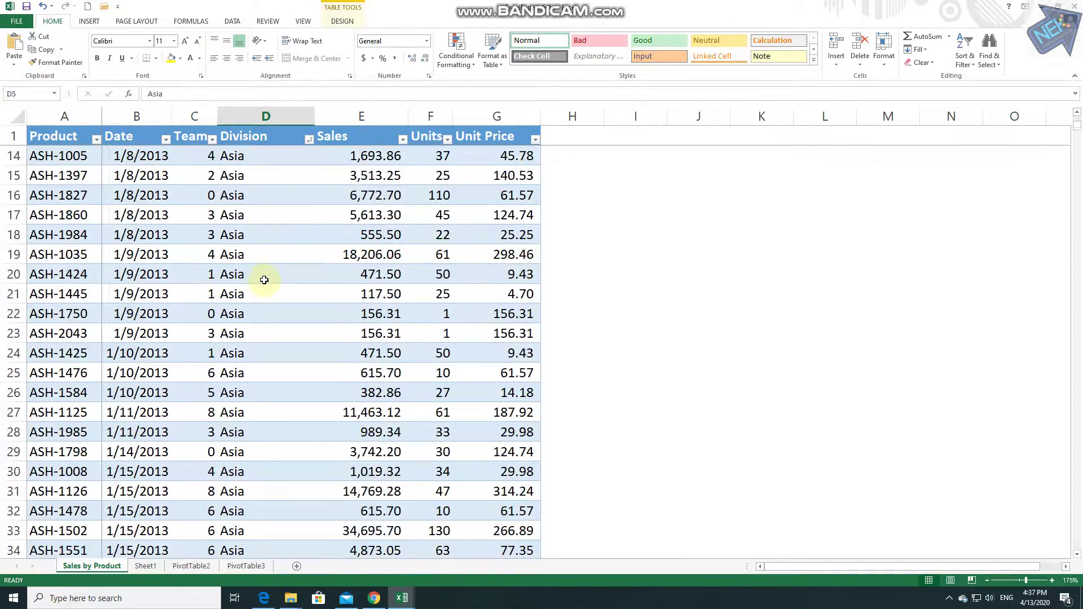
Step: Shift-drag rows ASH-1823 through ASH-1375 (A8:G11) to sit directly below ASH-1687
{"action": "left_click_drag", "start_coordinate": [69, 274], "coordinate": [523, 334]}
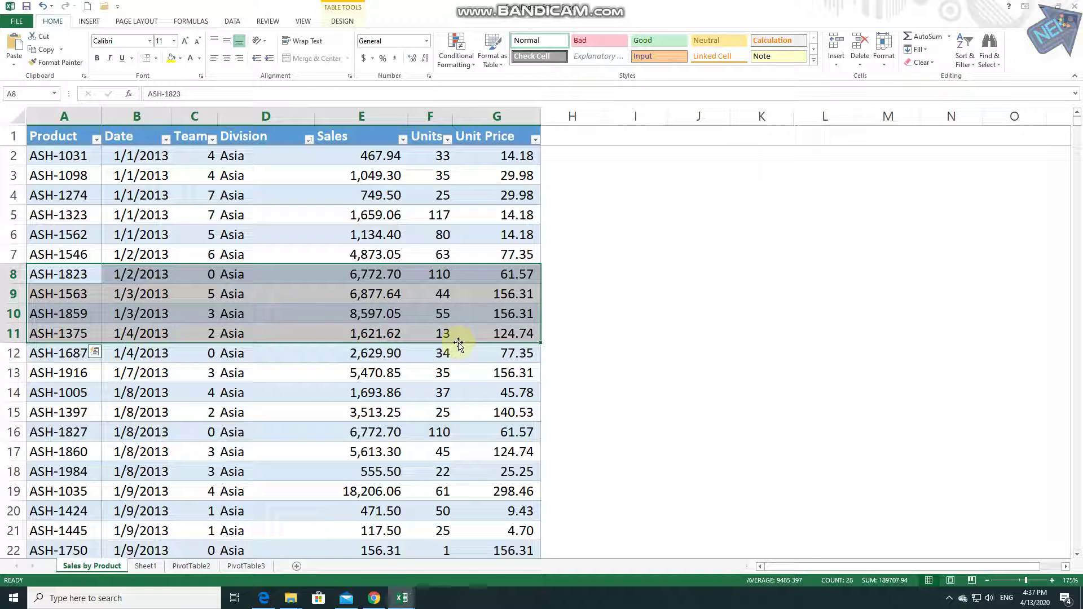
{"action": "left_click_drag", "start_coordinate": [458, 343], "coordinate": [463, 150]}
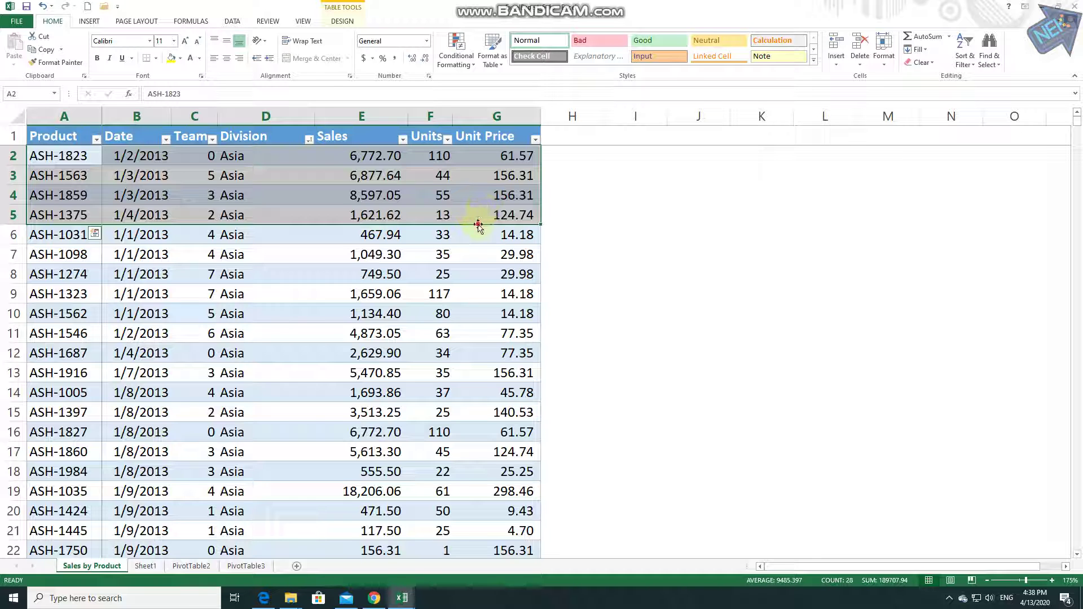
{"action": "left_click_drag", "start_coordinate": [478, 225], "coordinate": [479, 363]}
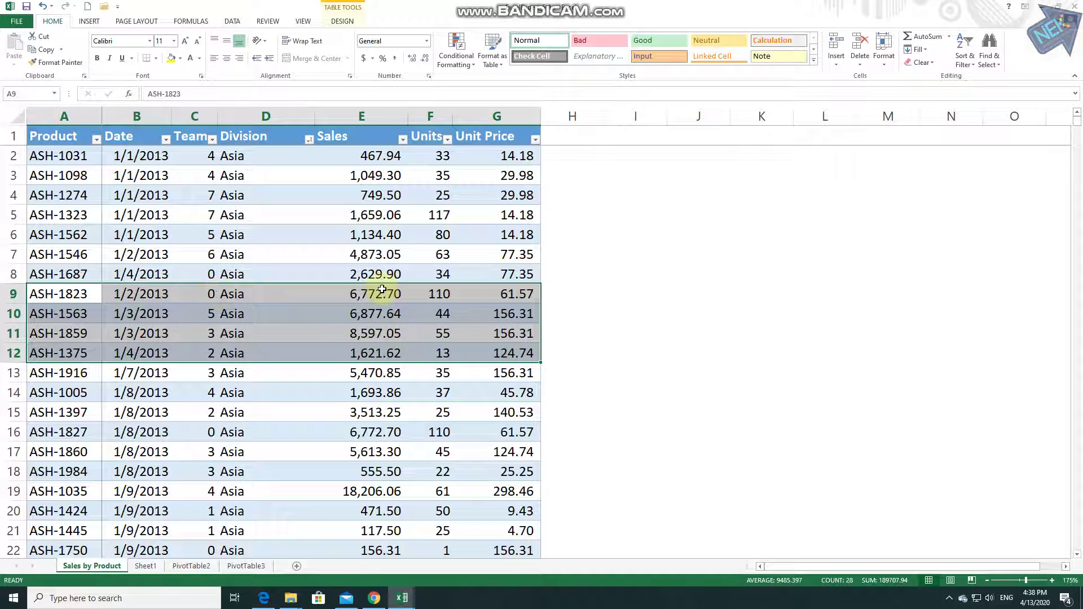
Step: Clear the selection and check the moved rows by clicking Asia and Sales cells in rows 8–9
{"action": "scroll", "coordinate": [382, 259], "scroll_direction": "down", "scroll_amount": 11}
{"action": "scroll", "coordinate": [382, 285], "scroll_direction": "up", "scroll_amount": 6}
{"action": "scroll", "coordinate": [382, 289], "scroll_direction": "up", "scroll_amount": 5}
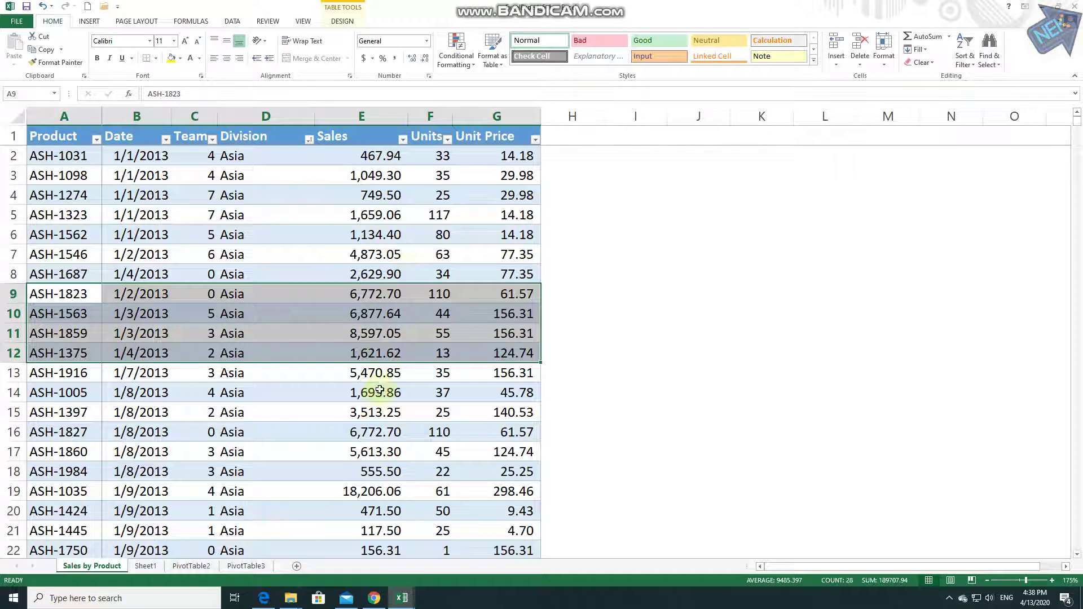
{"action": "left_click", "coordinate": [467, 260]}
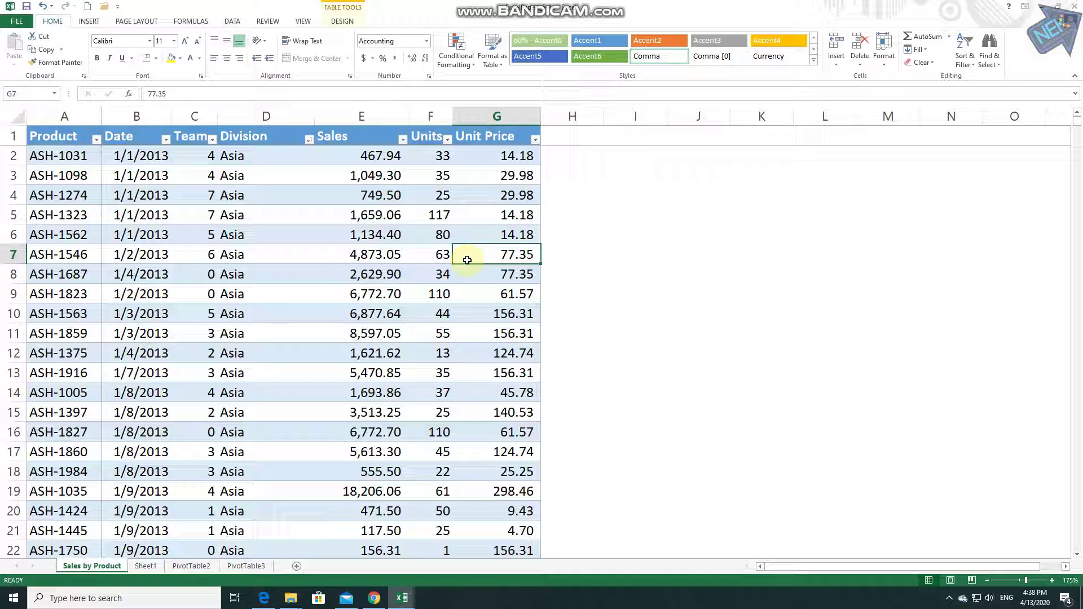
{"action": "left_click", "coordinate": [325, 293]}
{"action": "left_click", "coordinate": [231, 298]}
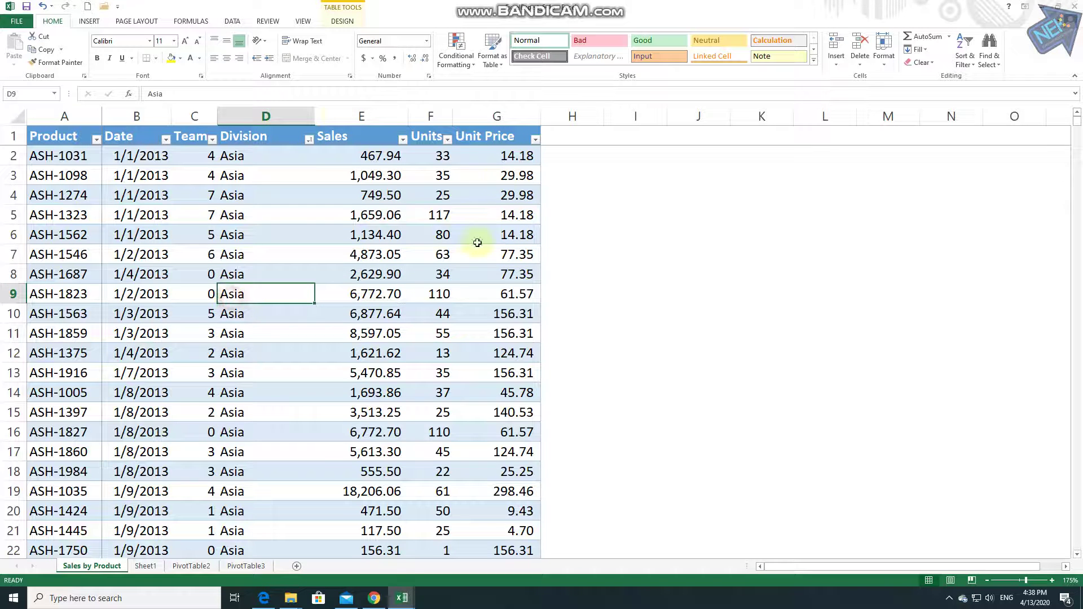
{"action": "left_click", "coordinate": [357, 278]}
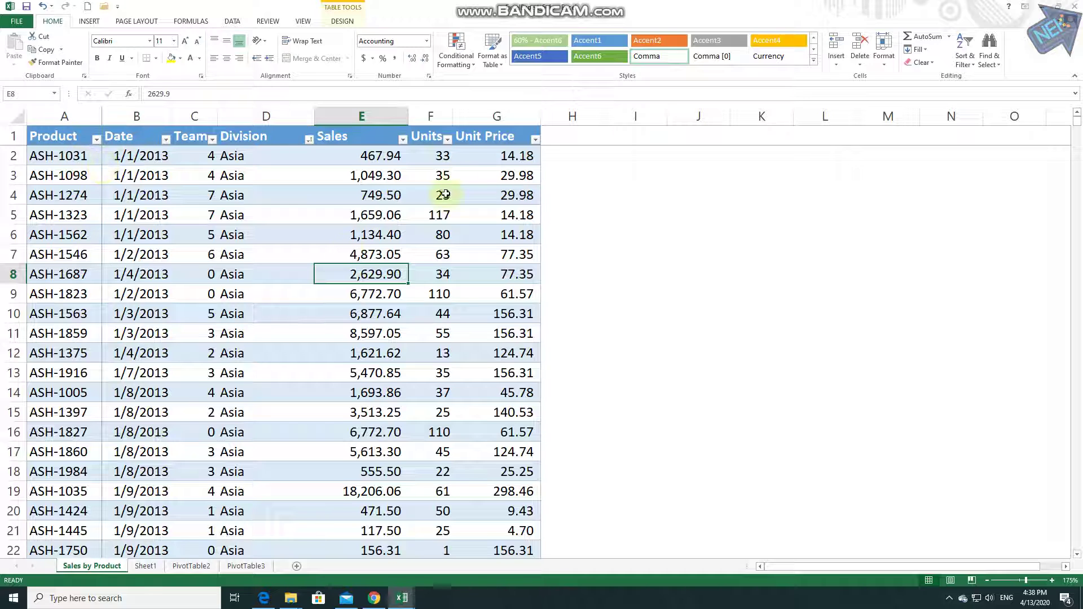
Step: Select the whole table from the Product header and convert it to a normal range
{"action": "left_click", "coordinate": [75, 136]}
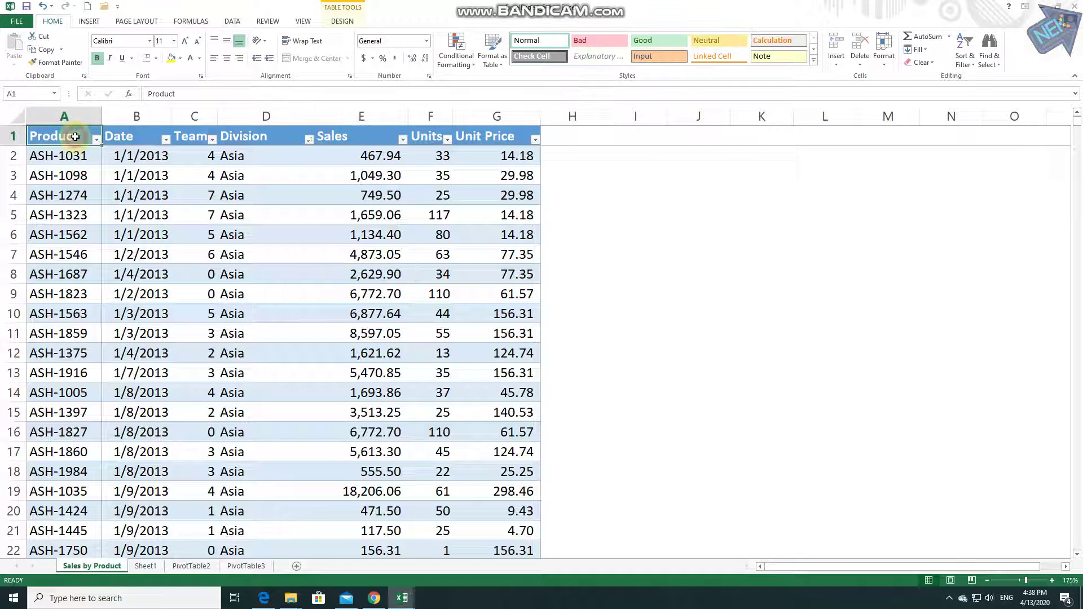
{"action": "key", "text": "ctrl+shift+End"}
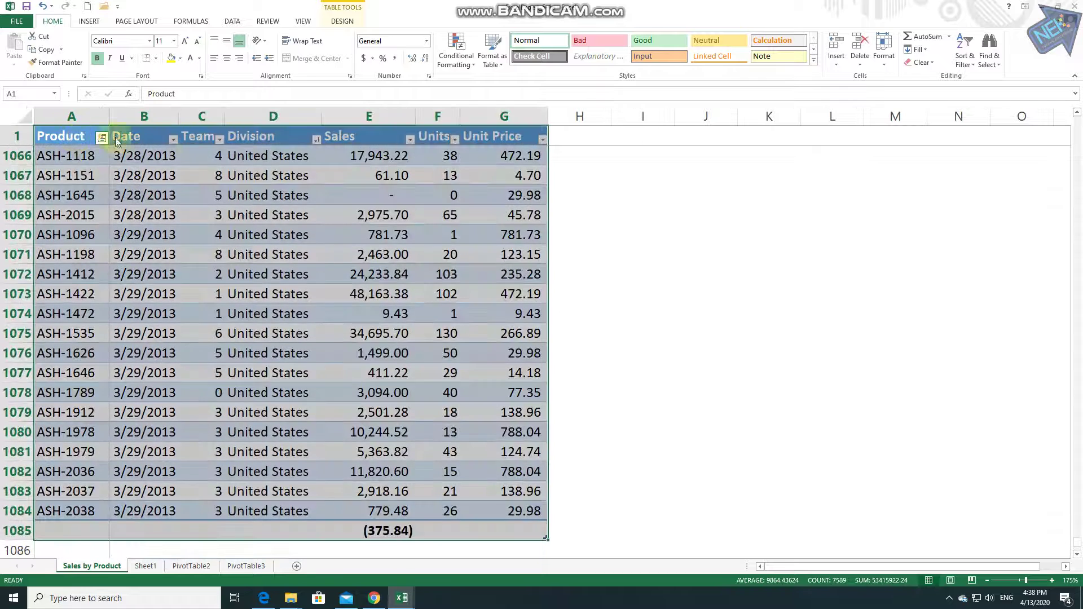
{"action": "left_click", "coordinate": [350, 23]}
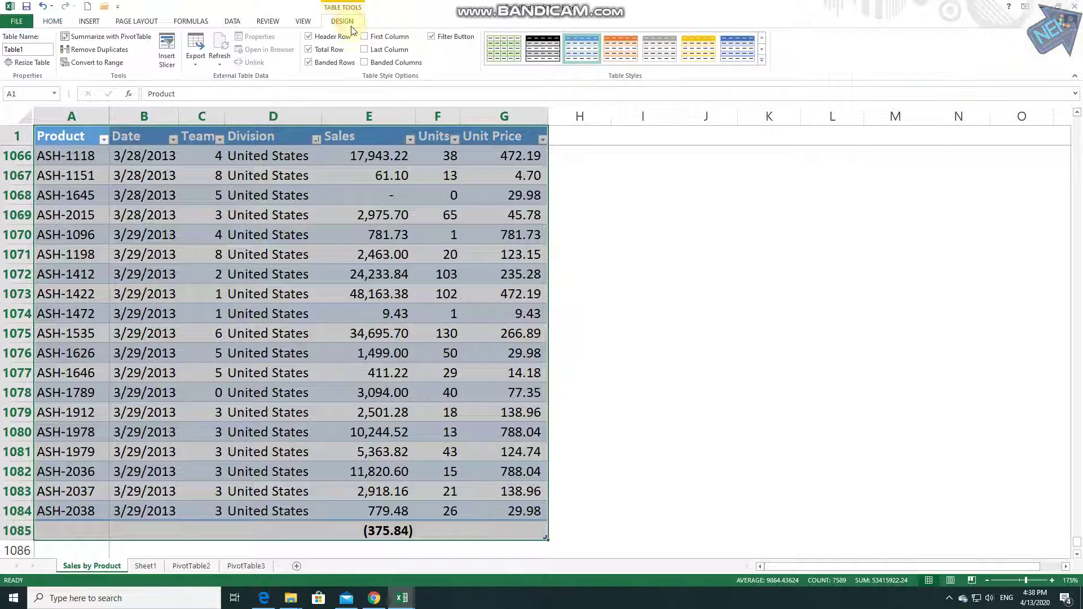
{"action": "left_click", "coordinate": [97, 64]}
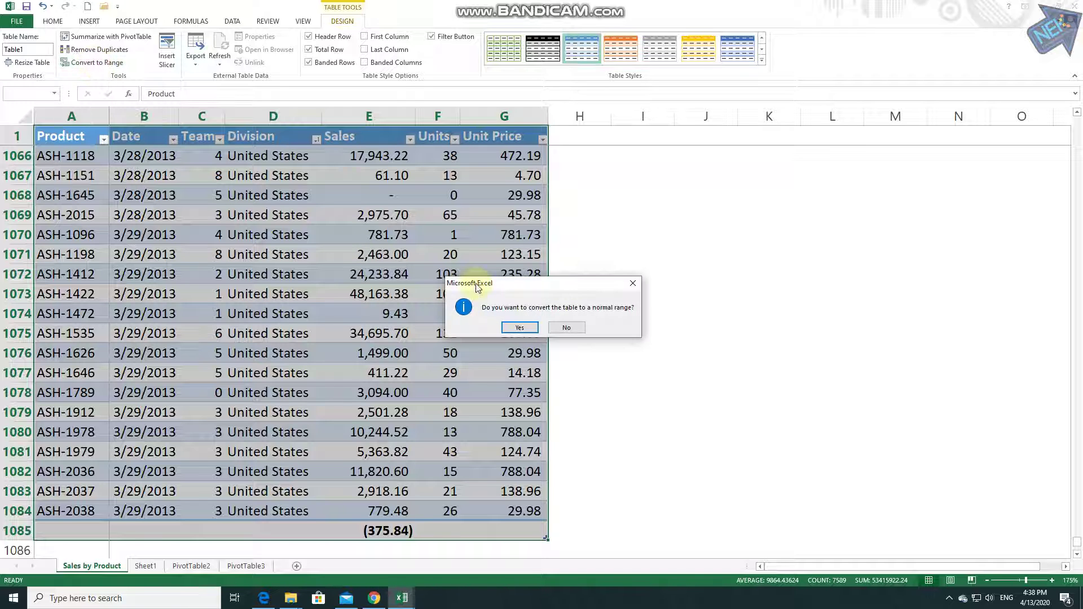
{"action": "left_click", "coordinate": [520, 327]}
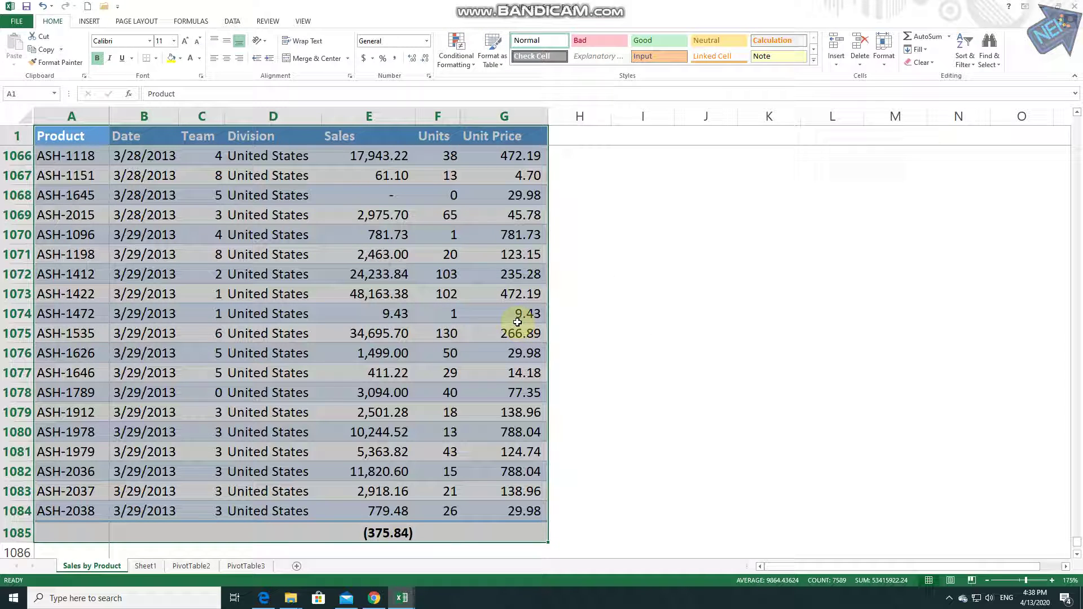
Step: Click Sales and Unit Price cells, including row 1075, to check the converted range
{"action": "left_click", "coordinate": [403, 288]}
{"action": "left_click", "coordinate": [389, 273]}
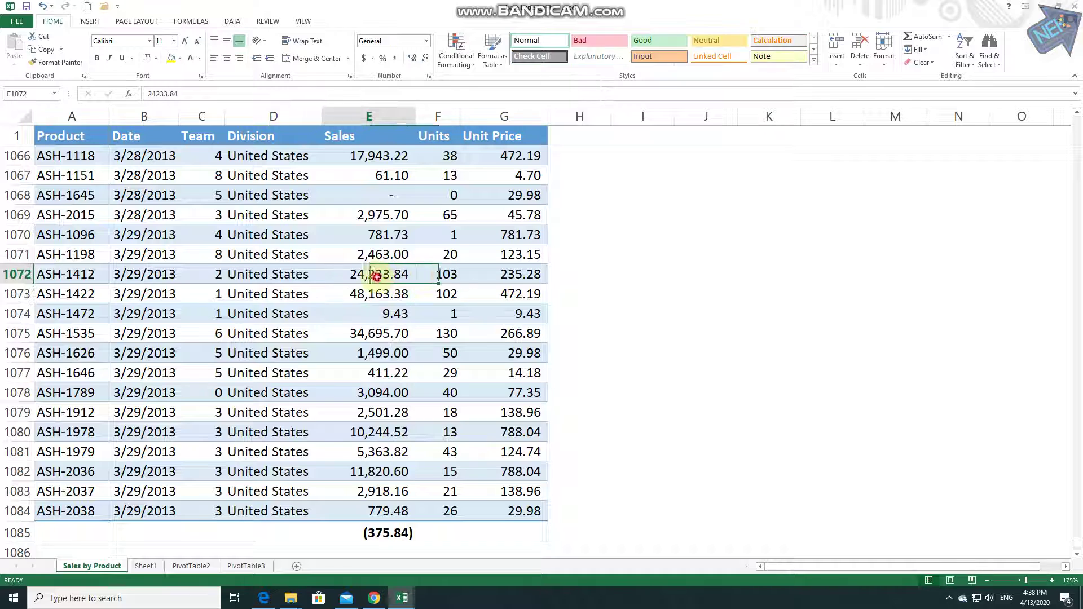
{"action": "left_click", "coordinate": [395, 333]}
{"action": "left_click", "coordinate": [476, 334]}
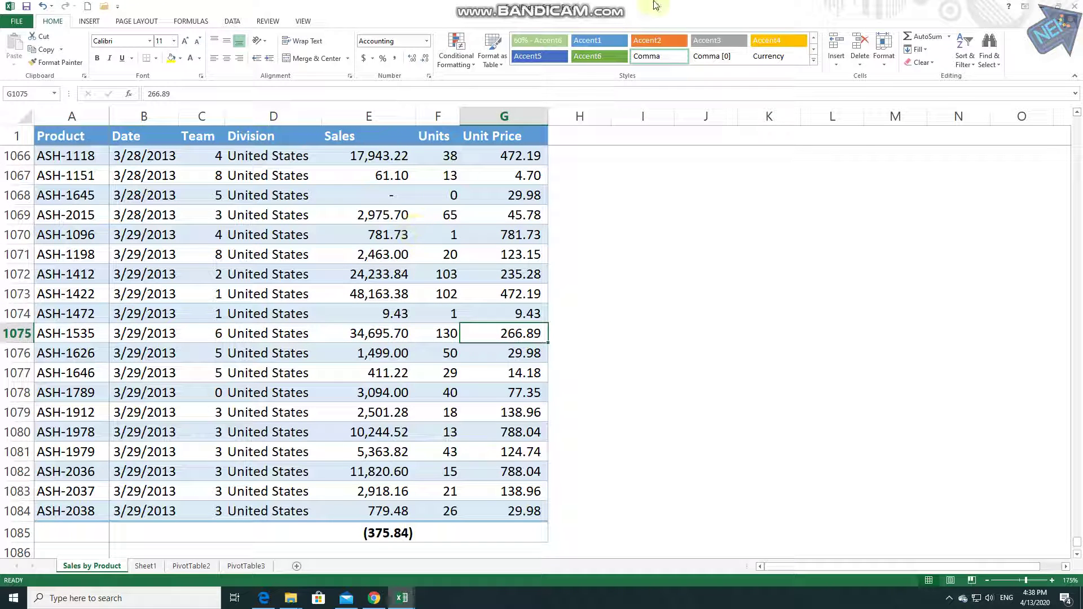